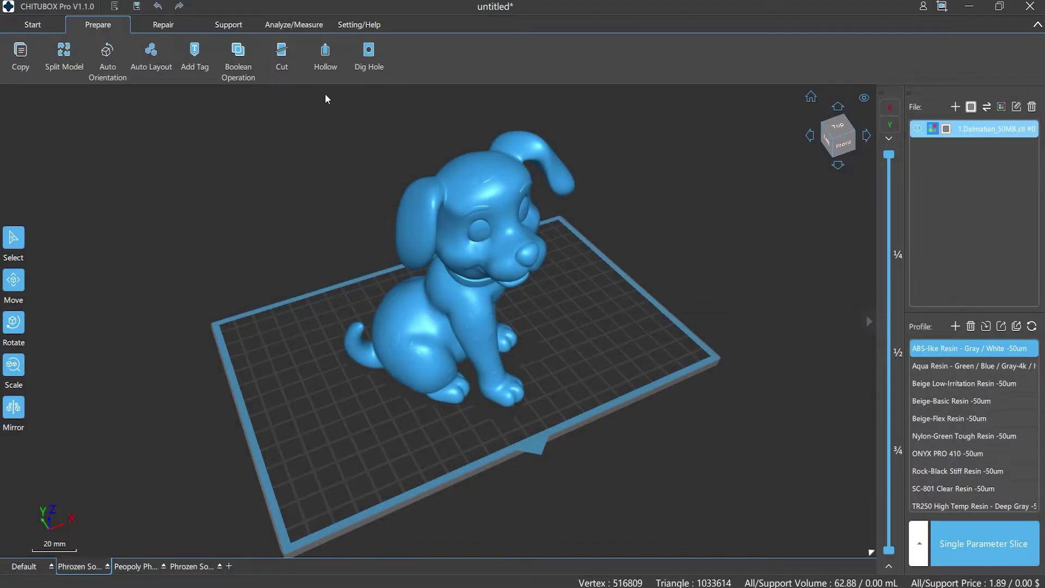
Hollow the Dalmatian puppy with 3.00 mm walls and preview its layers.
click(319, 60)
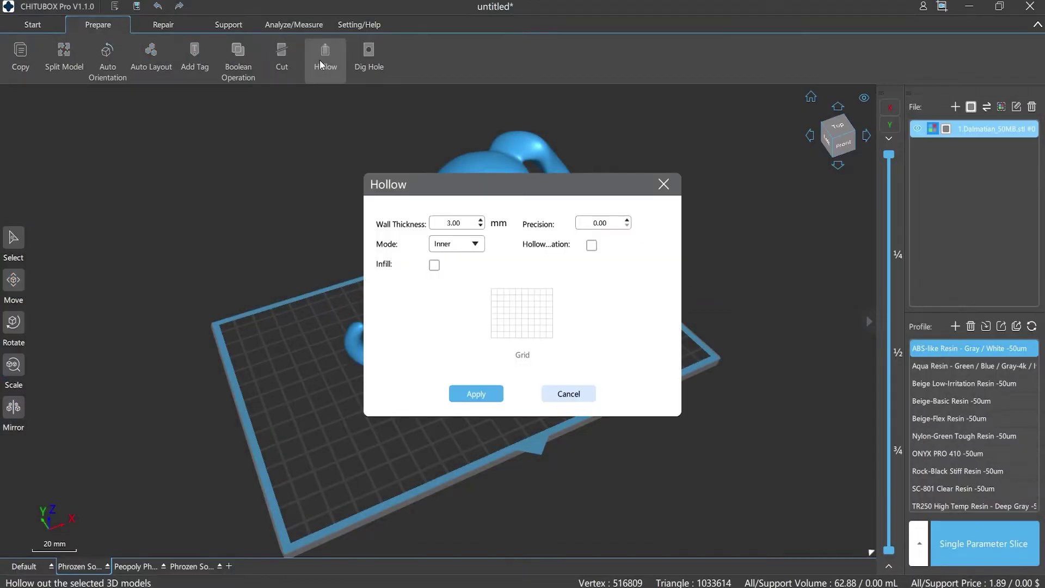
click(482, 393)
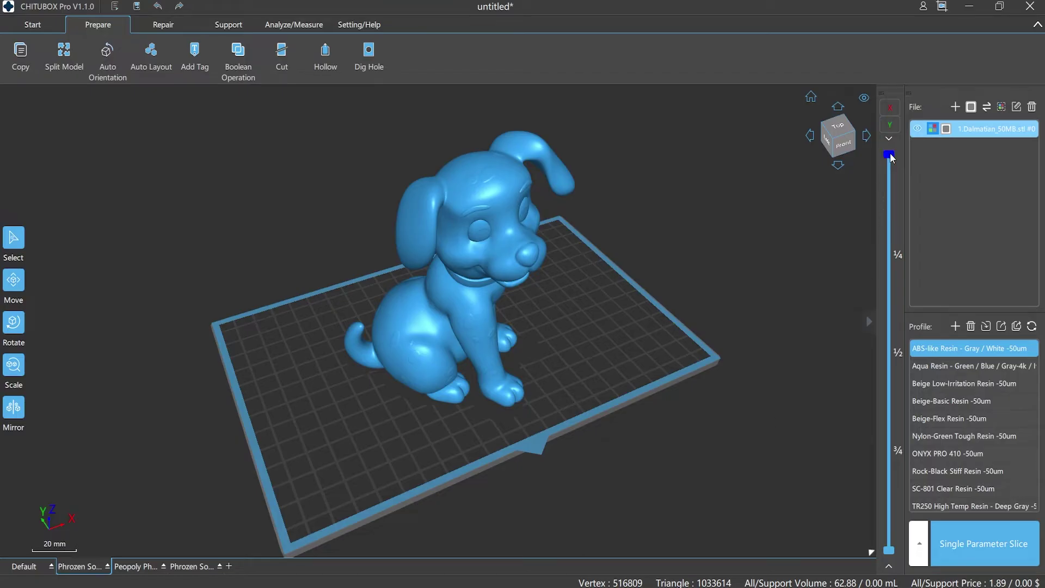
mouse_move(891, 158)
mouse_down()
mouse_move(879, 559)
mouse_move(891, 156)
mouse_up()
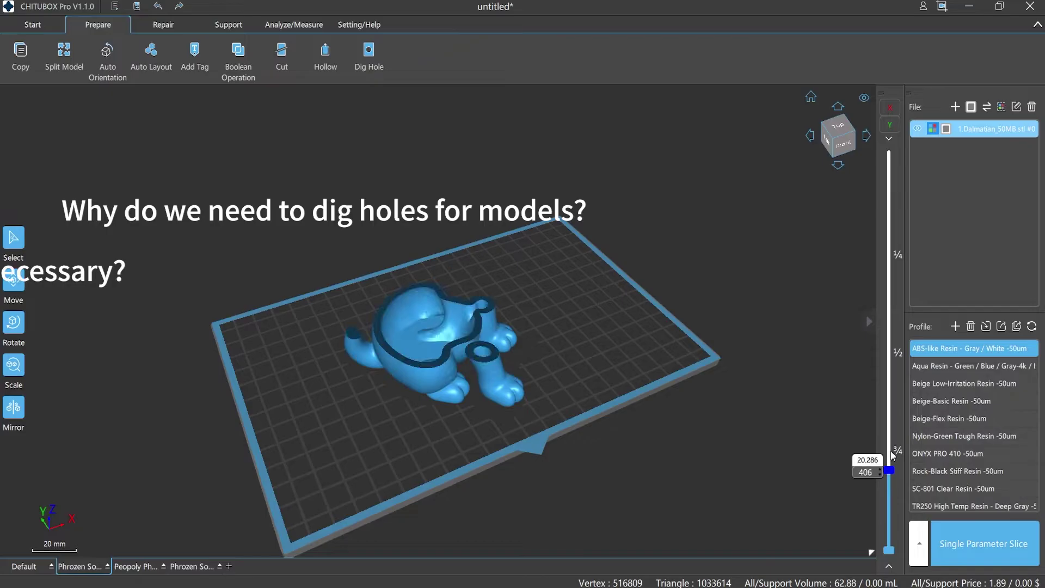
Cross-section the puppy along Y, then X, to inspect the empty interior.
click(889, 126)
mouse_move(737, 213)
mouse_down()
mouse_move(830, 218)
mouse_move(776, 229)
mouse_up()
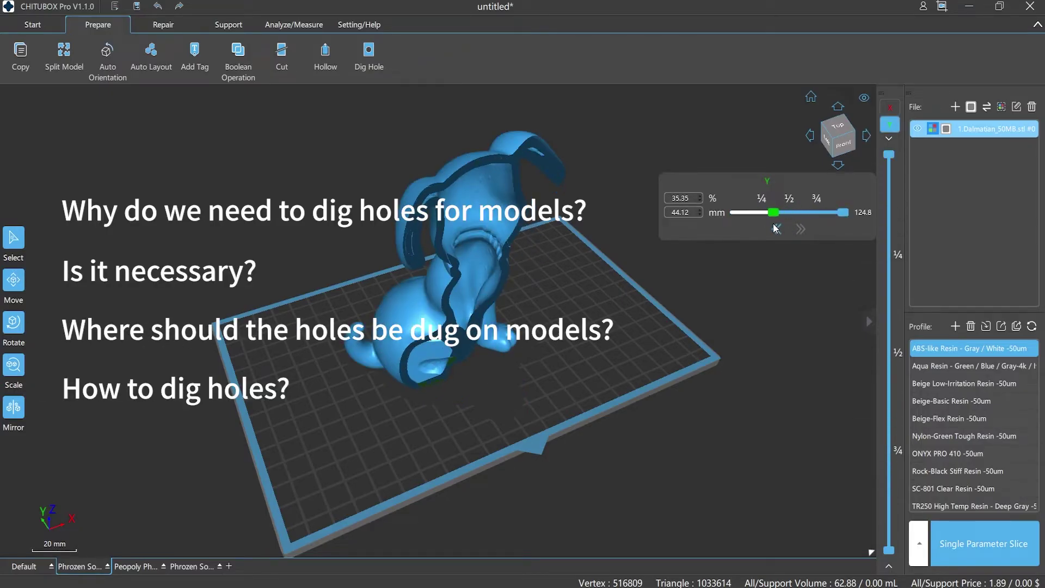
click(775, 229)
right_drag(702, 352, 687, 321)
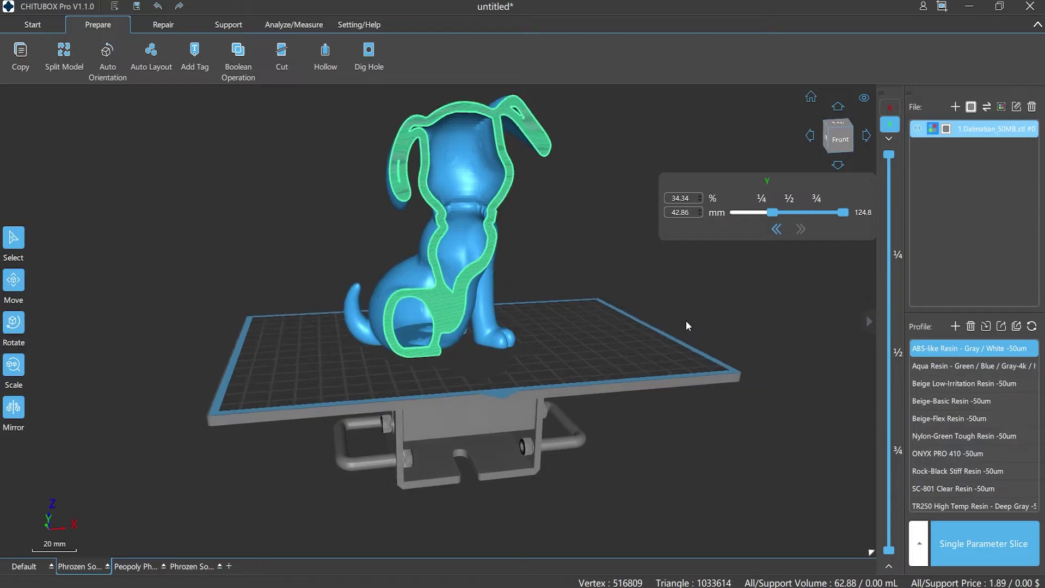
click(889, 107)
drag(770, 213, 787, 214)
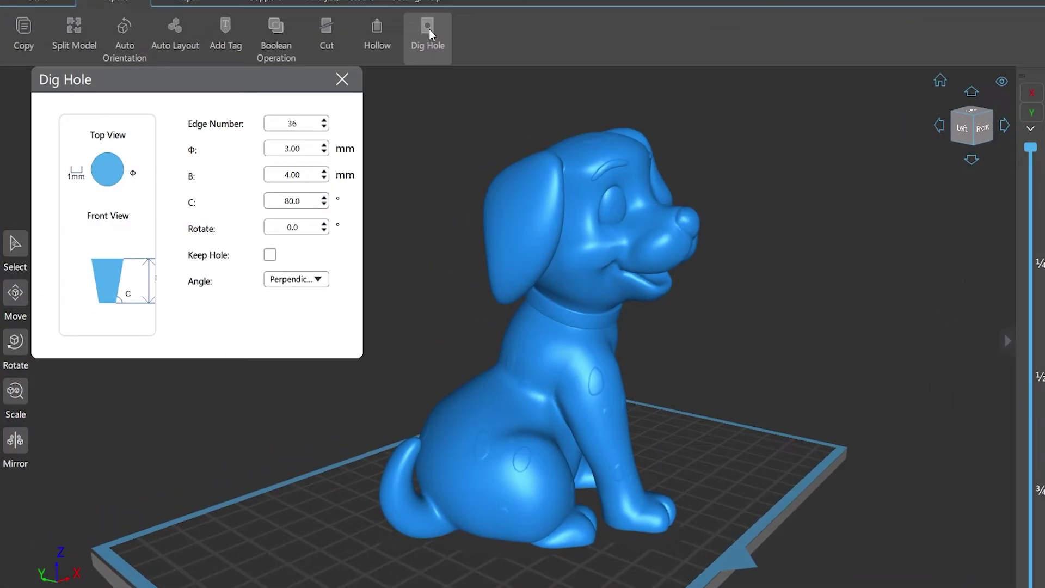
Dig 3-, 5- and 36-edge holes side by side on the puppy's hip.
double_click(293, 129)
text(3)
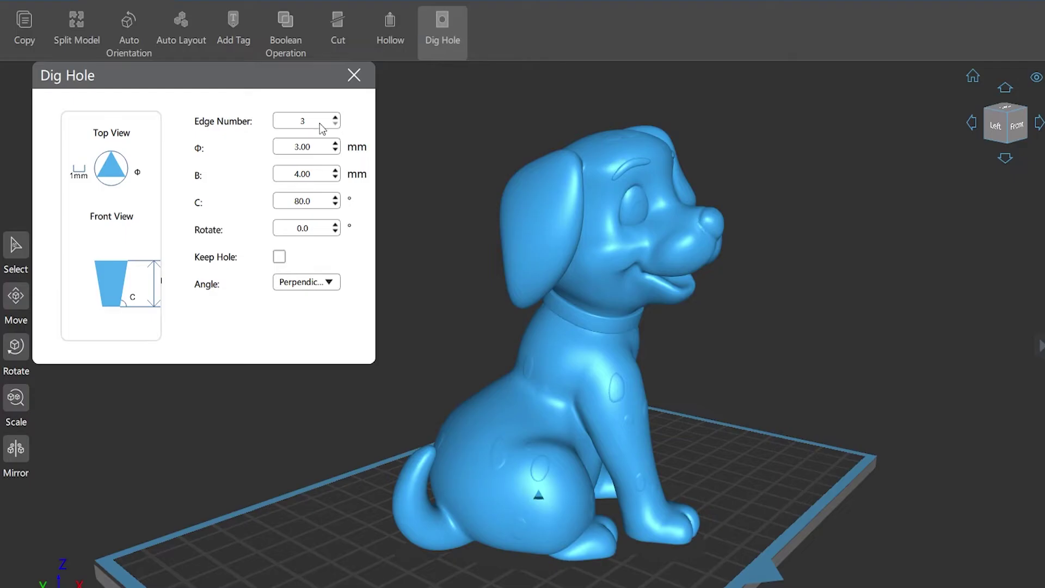
double_click(294, 124)
text(5)
click(554, 508)
double_click(283, 125)
text(36)
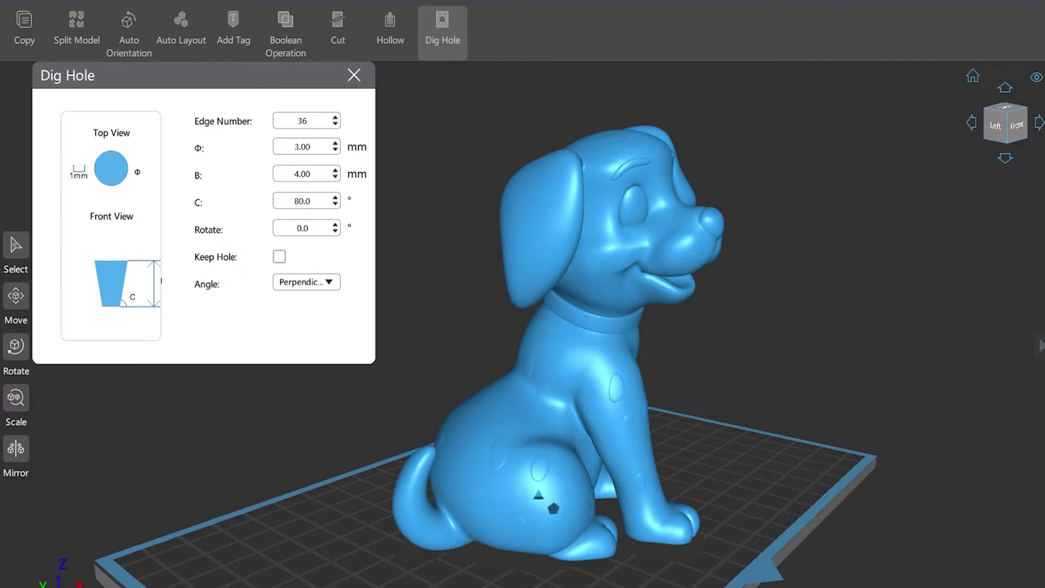
click(539, 510)
click(353, 74)
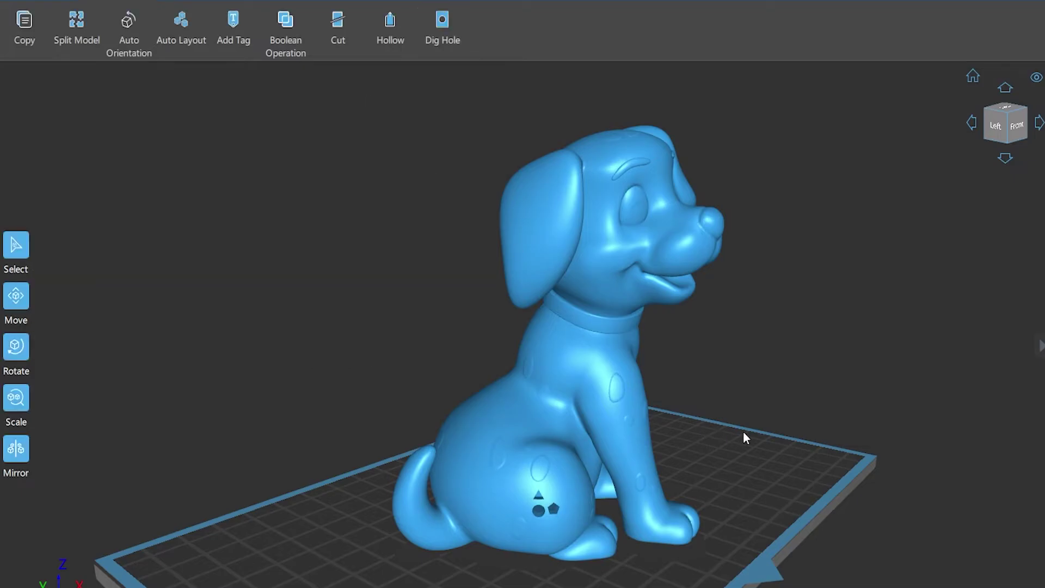
mouse_move(752, 471)
right_down()
mouse_move(763, 450)
mouse_move(714, 472)
mouse_move(548, 482)
mouse_move(694, 482)
mouse_move(758, 468)
right_up()
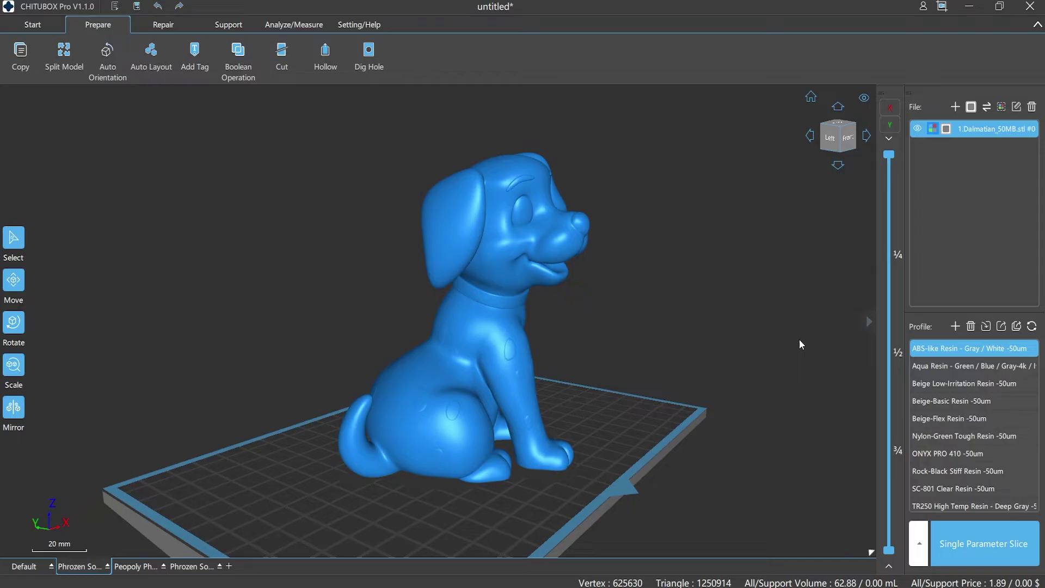
Dig a 36-edge perpendicular paw hole: Φ 3.00, depth 3.20, angle 80, Keep Hole off.
click(372, 57)
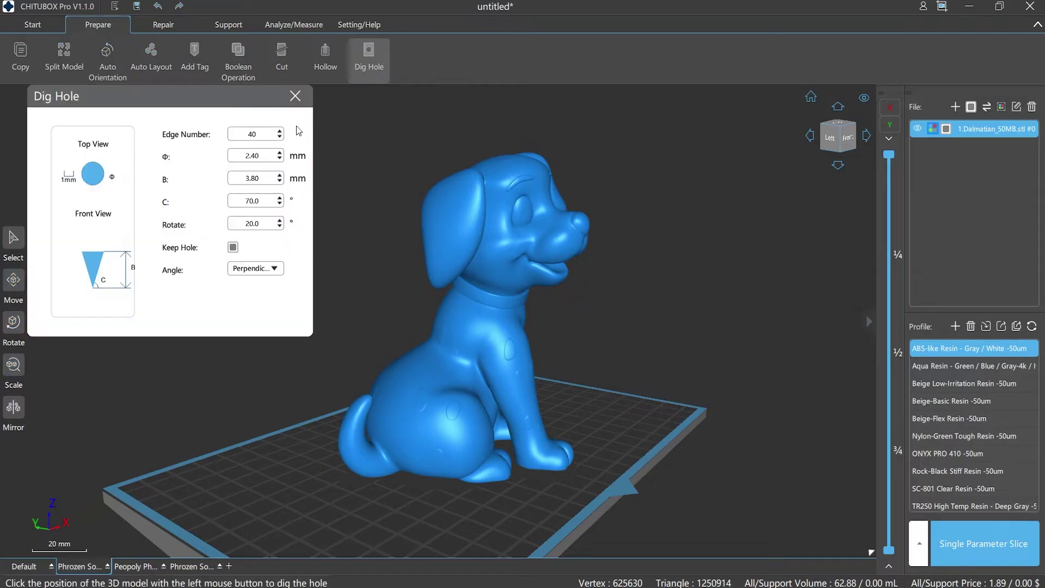
text(36)
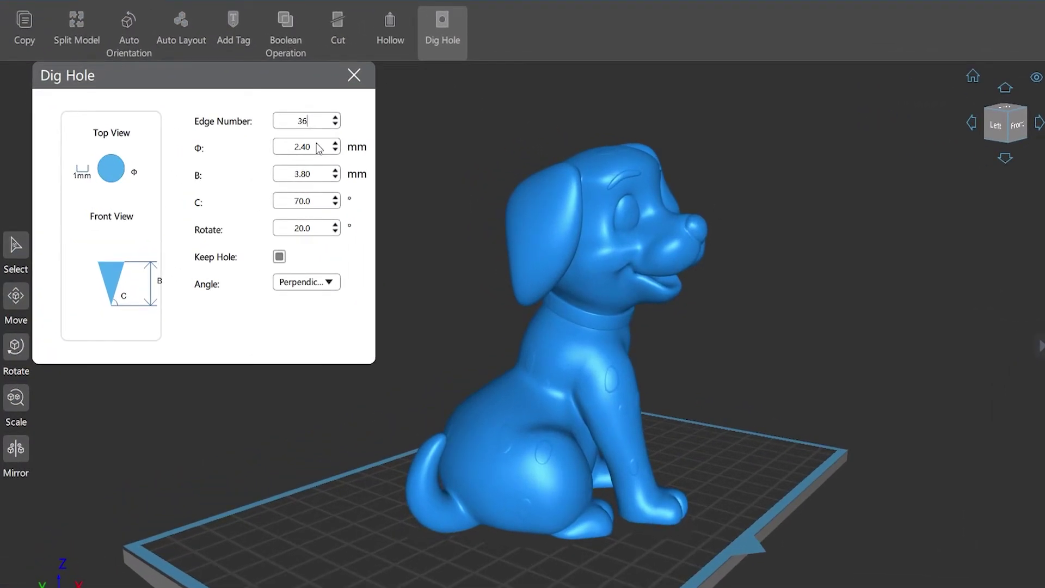
text(3)
key(Tab)
text(3.2)
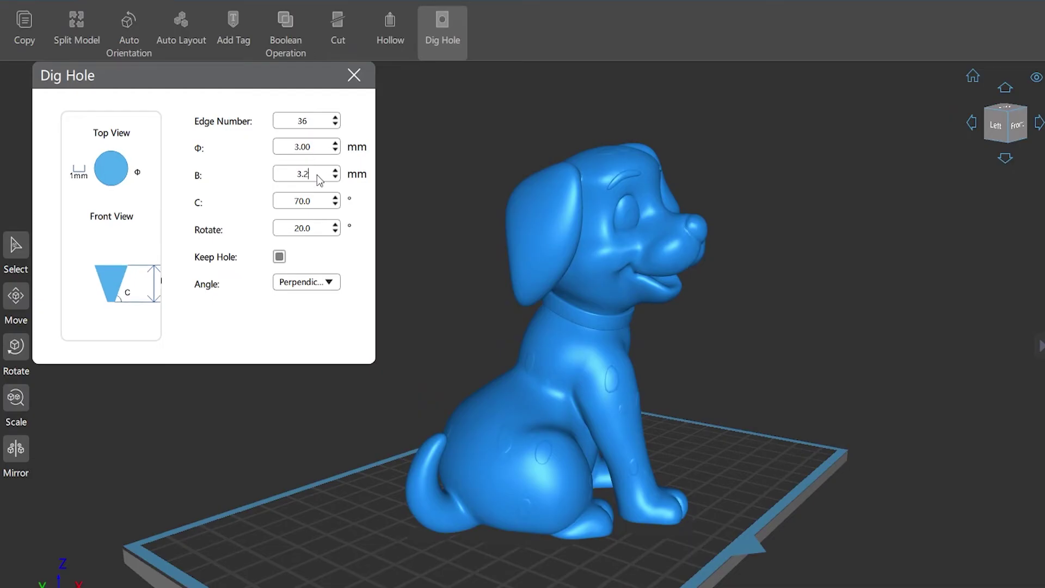
key(Tab)
text(80)
key(Tab)
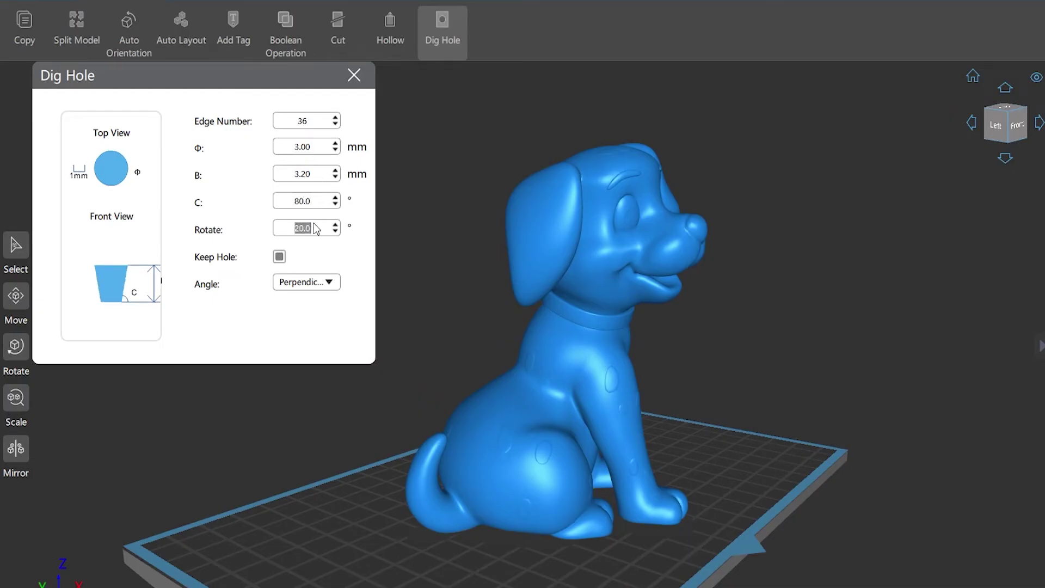
text(0)
click(279, 257)
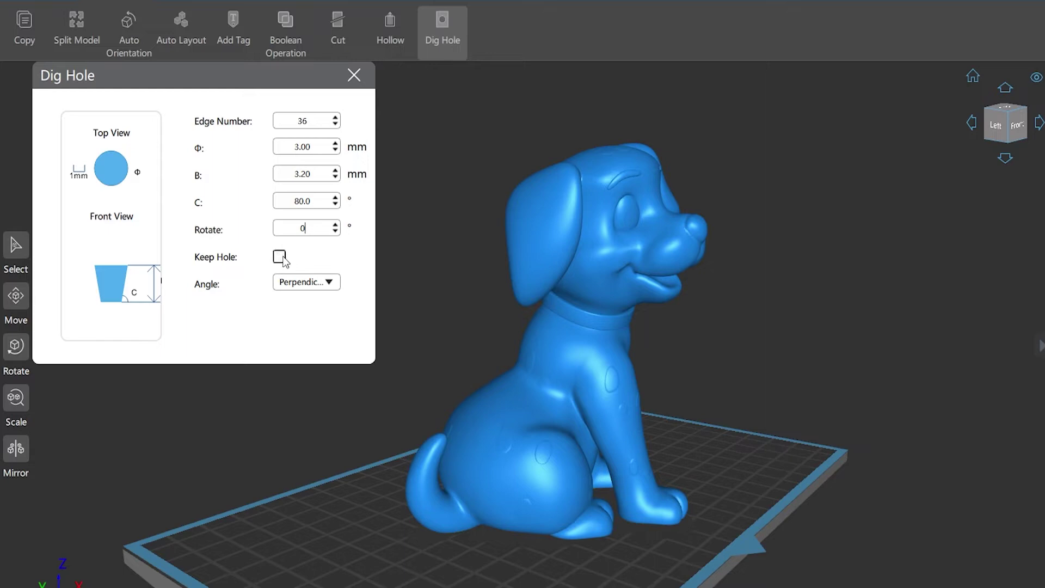
click(328, 282)
click(321, 303)
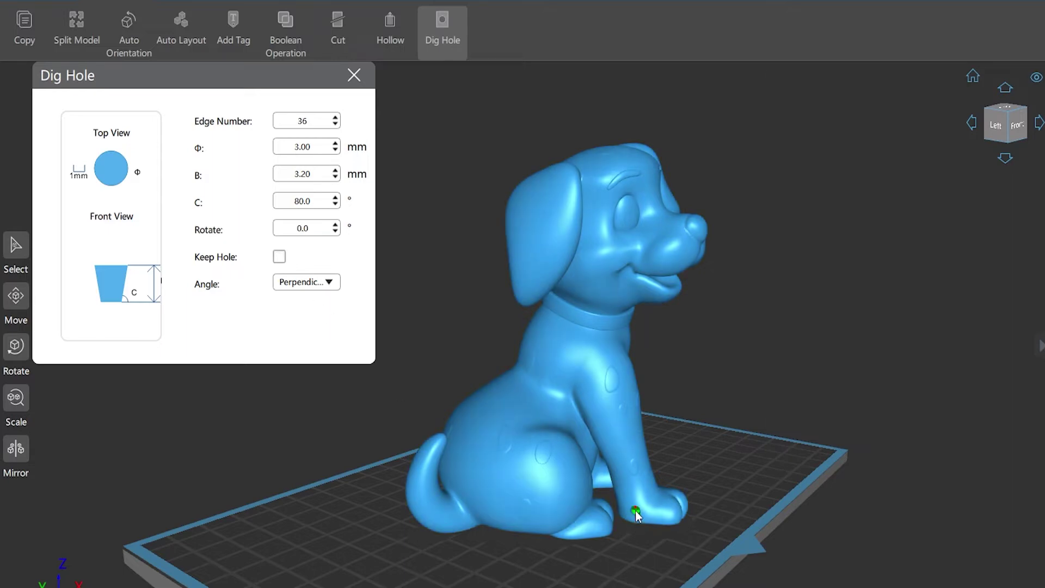
click(635, 511)
scroll(635, 511, up, 2)
scroll(664, 550, up, 2)
scroll(659, 543, up, 2)
scroll(676, 535, up, 2)
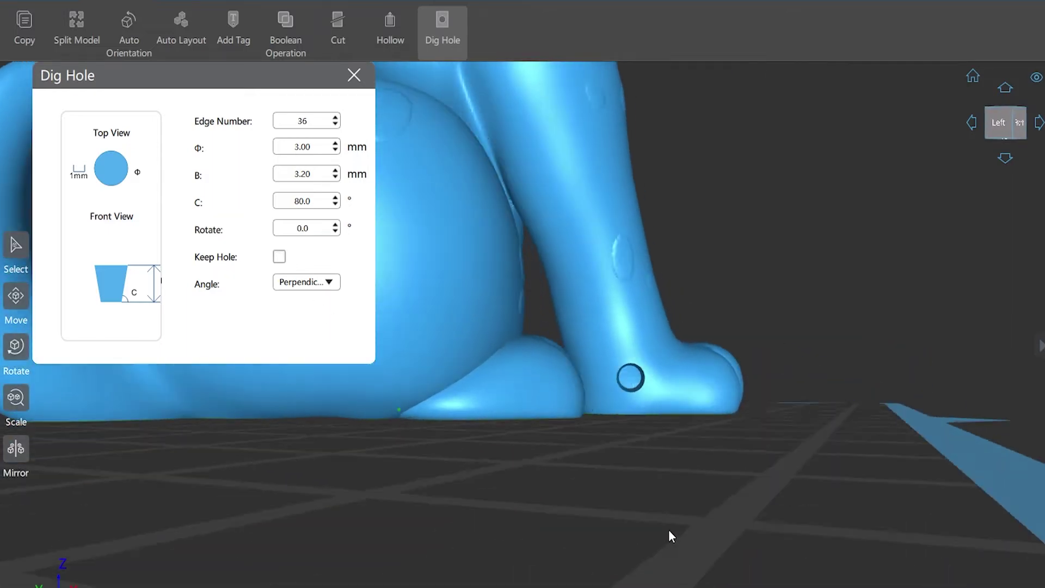
scroll(669, 530, up, 2)
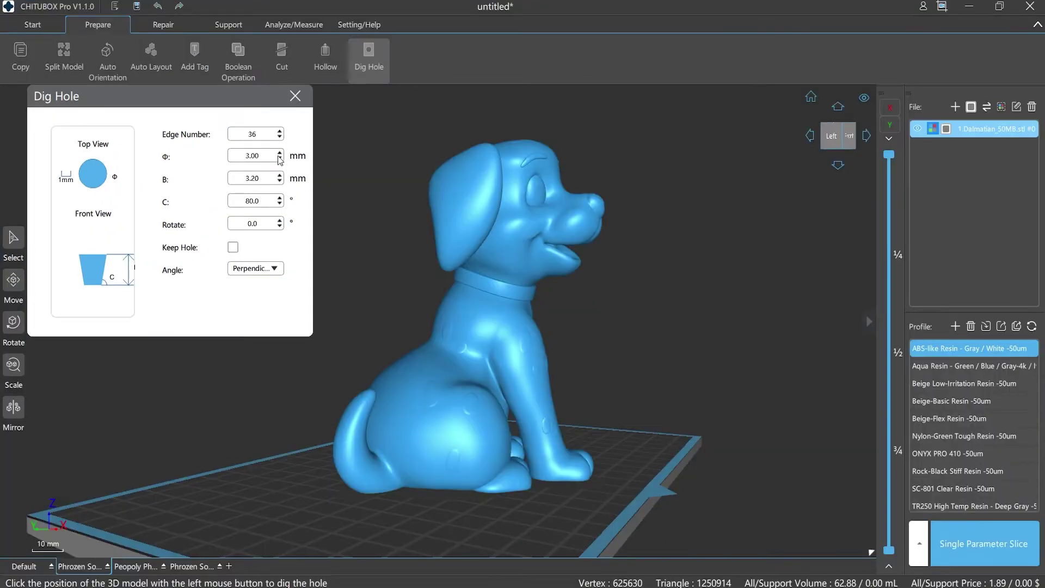
Dig 5-, 9- and 38-edge holes into the puppy's hip.
double_click(248, 134)
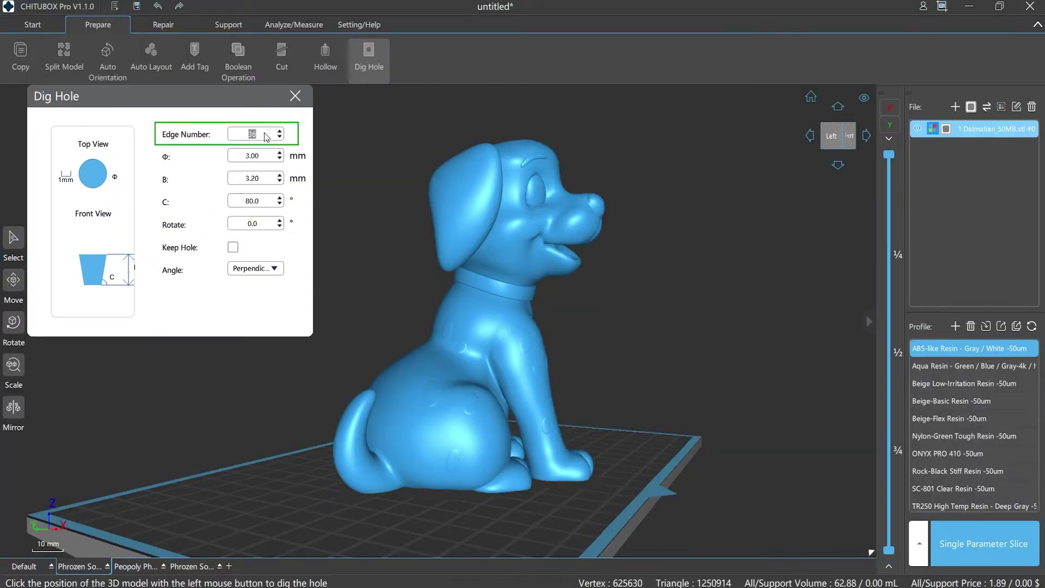
text(5)
click(466, 433)
scroll(476, 468, up, 2)
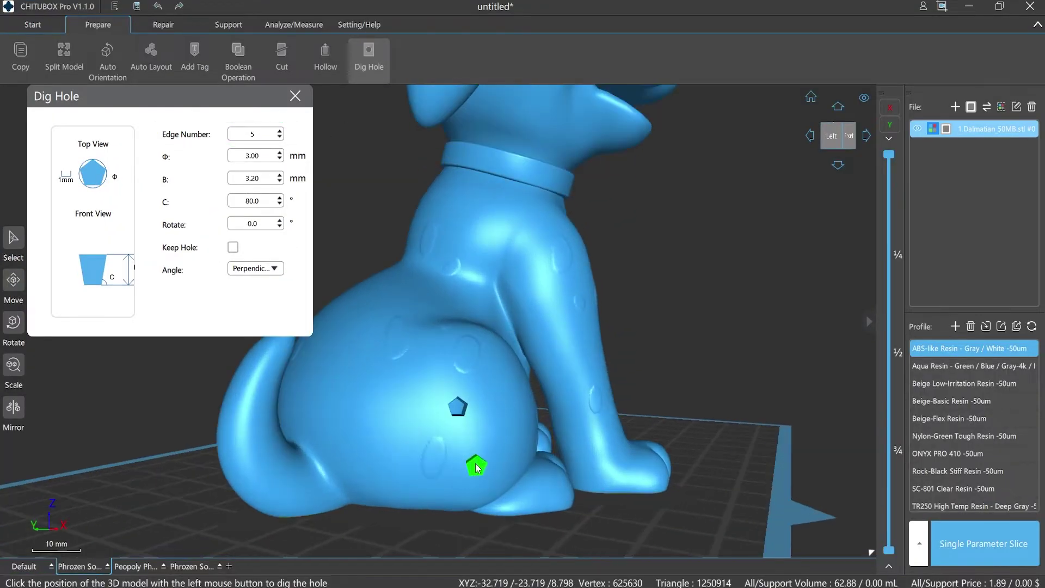
scroll(476, 467, down, 2)
click(263, 139)
key(BackSpace)
text(9)
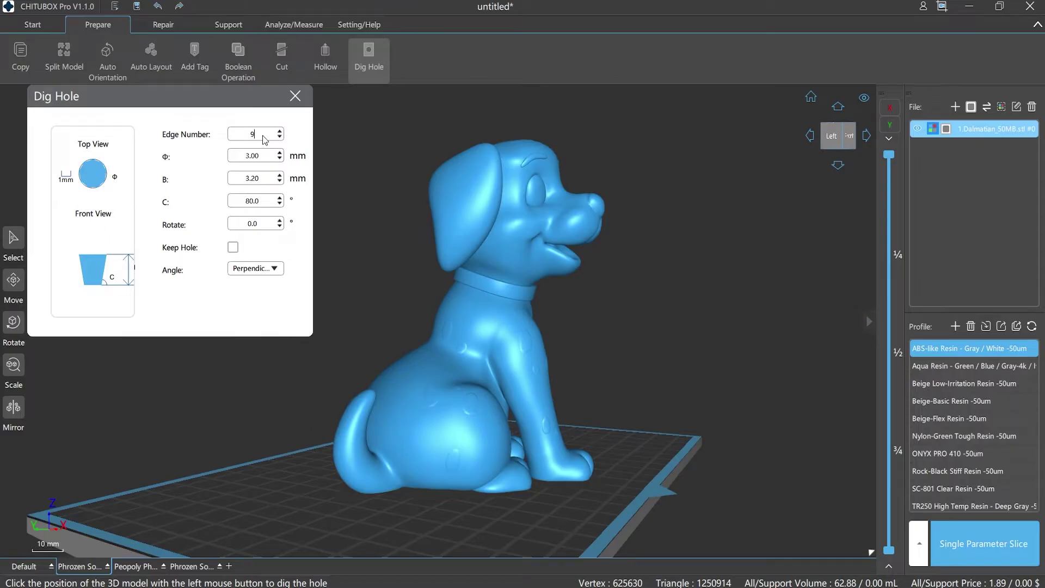
click(462, 428)
scroll(598, 449, up, 3)
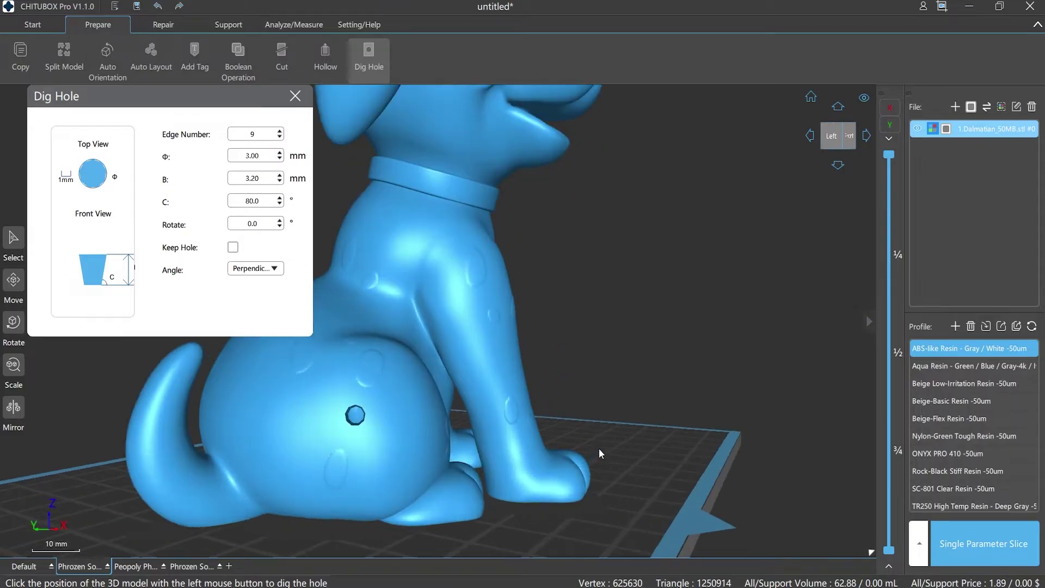
scroll(599, 449, down, 3)
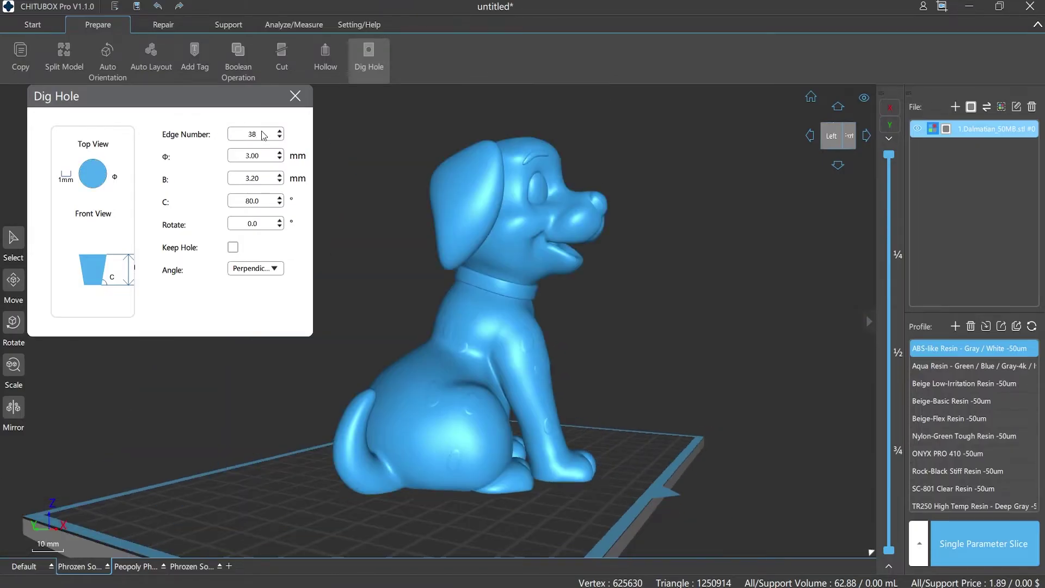
scroll(474, 514, up, 2)
scroll(475, 514, up, 1)
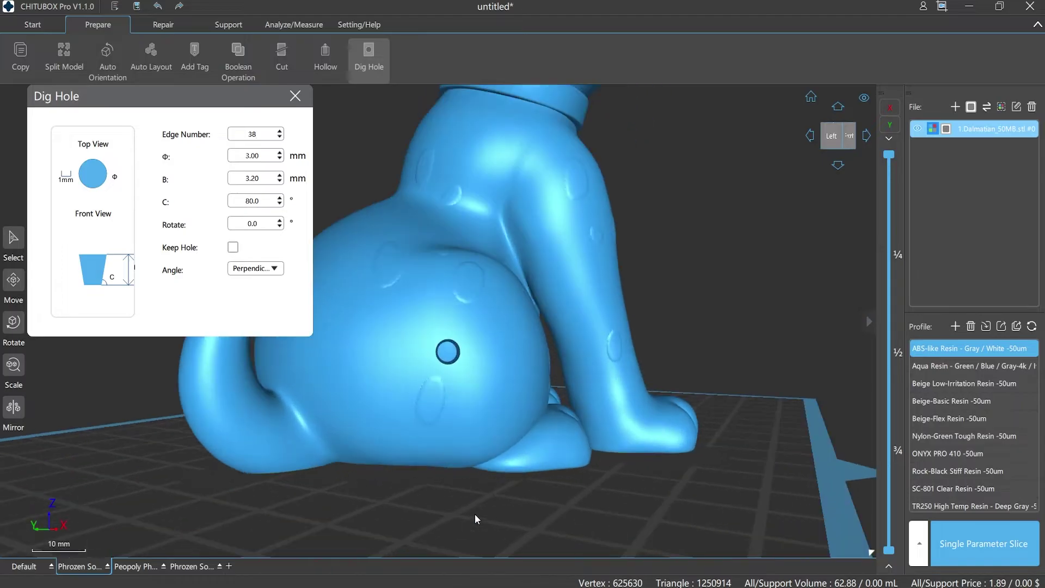
scroll(483, 518, down, 3)
Dig a 3.20 mm-diameter round hole into the puppy's hindquarter.
double_click(268, 159)
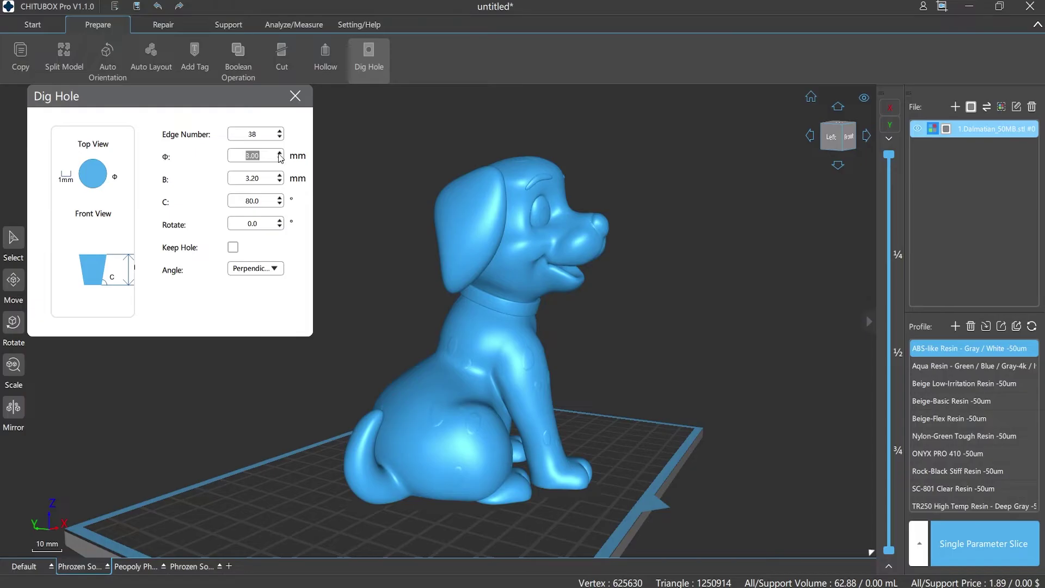
click(279, 153)
click(279, 153)
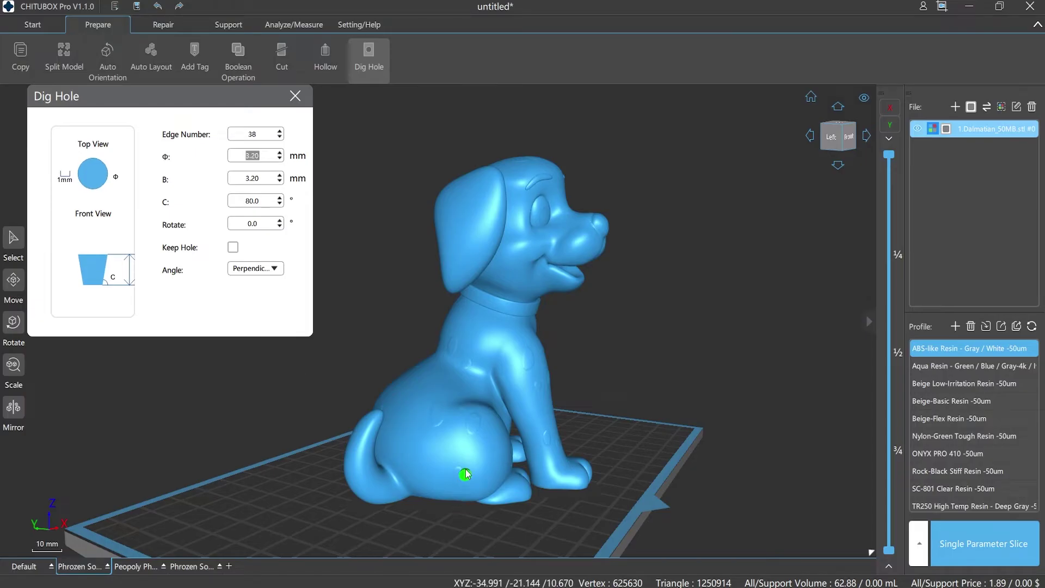
click(474, 453)
scroll(495, 515, up, 3)
scroll(494, 514, down, 3)
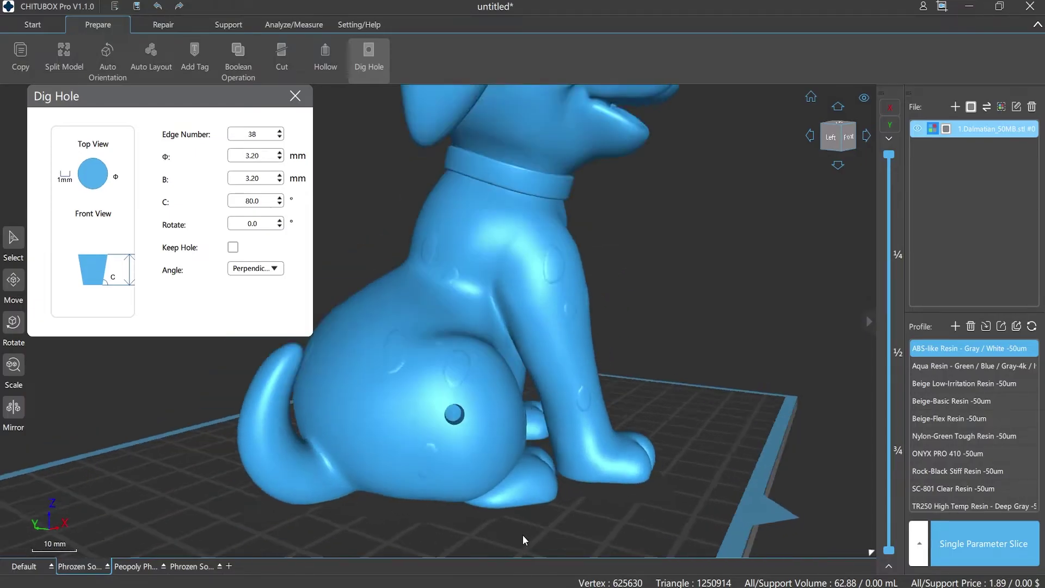
scroll(523, 536, down, 2)
Reduce the hole diameter to 1.80 mm.
middle_drag(507, 534, 500, 526)
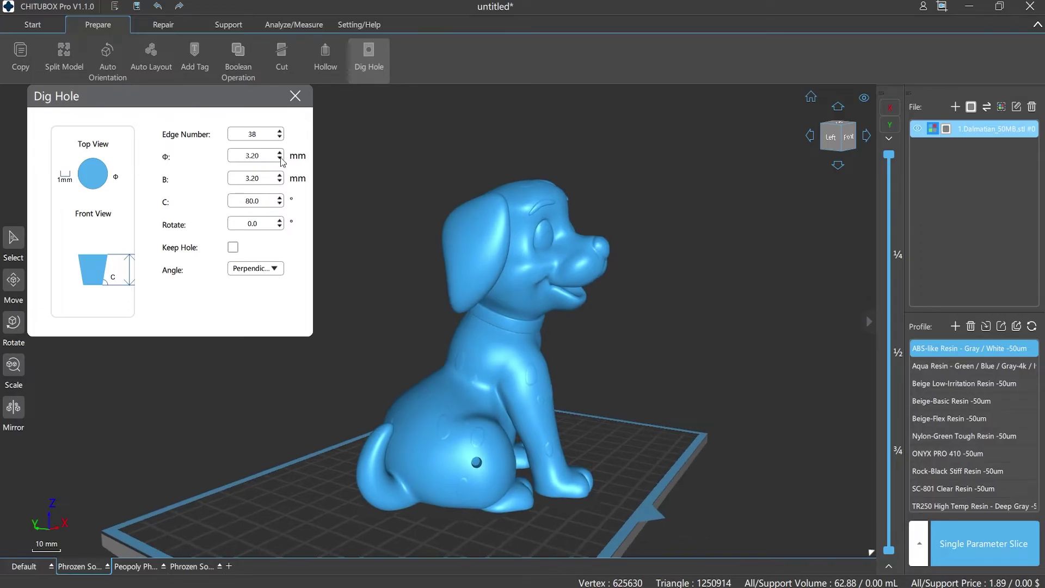
drag(280, 159, 281, 160)
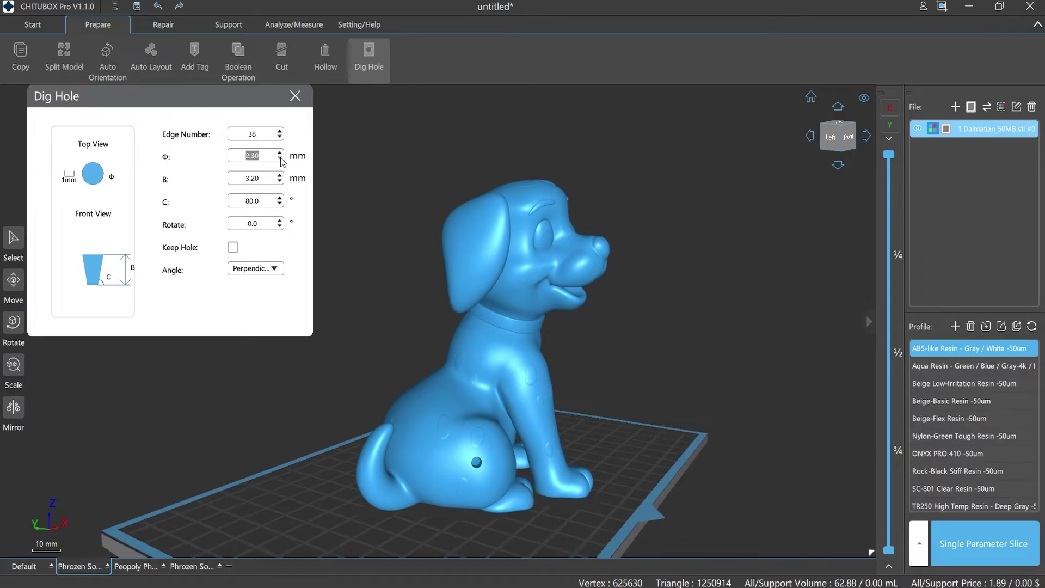
click(280, 160)
scroll(486, 518, up, 2)
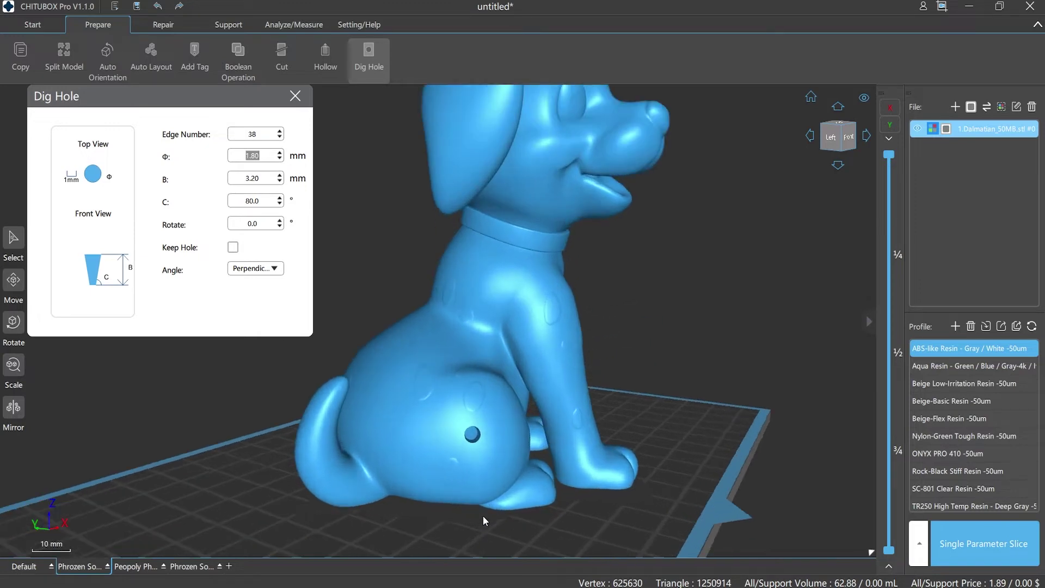
scroll(463, 506, up, 2)
Dig hip holes at the current depth and at 3.40 mm, then attempt a 1.6 mm one.
click(488, 433)
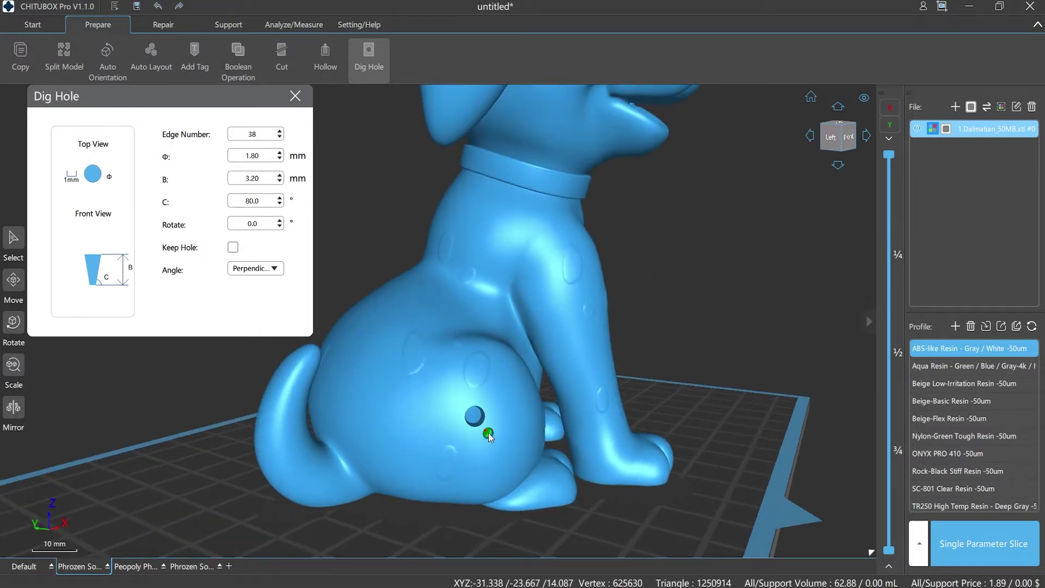
double_click(262, 183)
click(279, 175)
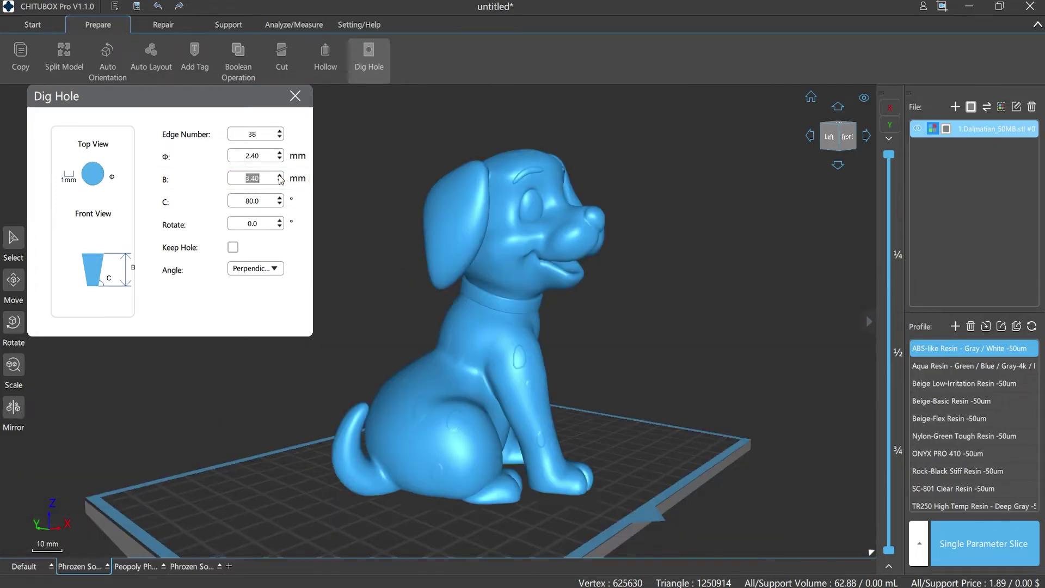
click(473, 446)
scroll(484, 524, up, 3)
scroll(484, 523, up, 2)
scroll(531, 533, up, 1)
scroll(539, 536, up, 2)
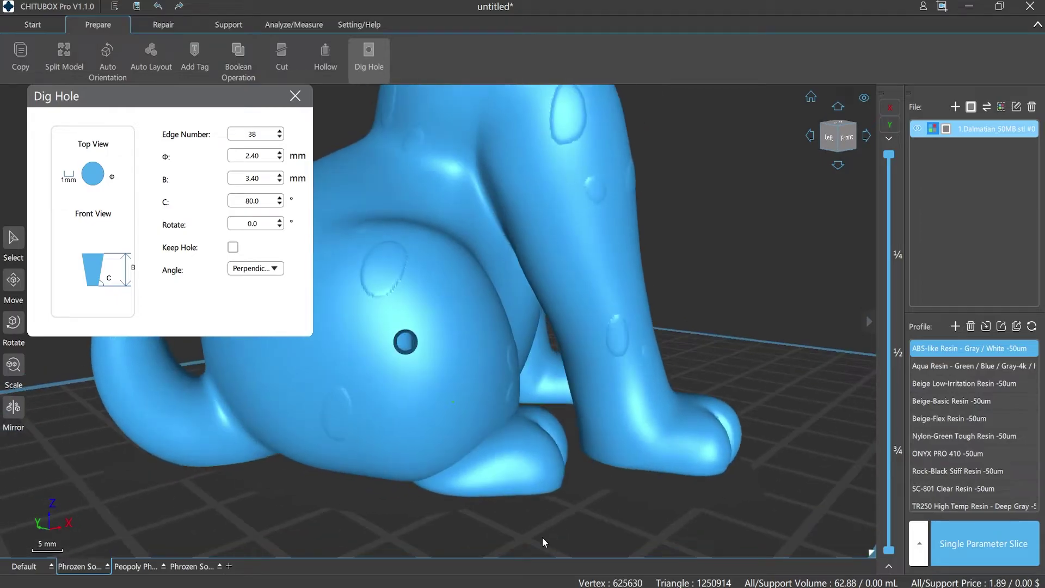
scroll(544, 537, up, 1)
scroll(545, 535, down, 3)
scroll(545, 532, down, 2)
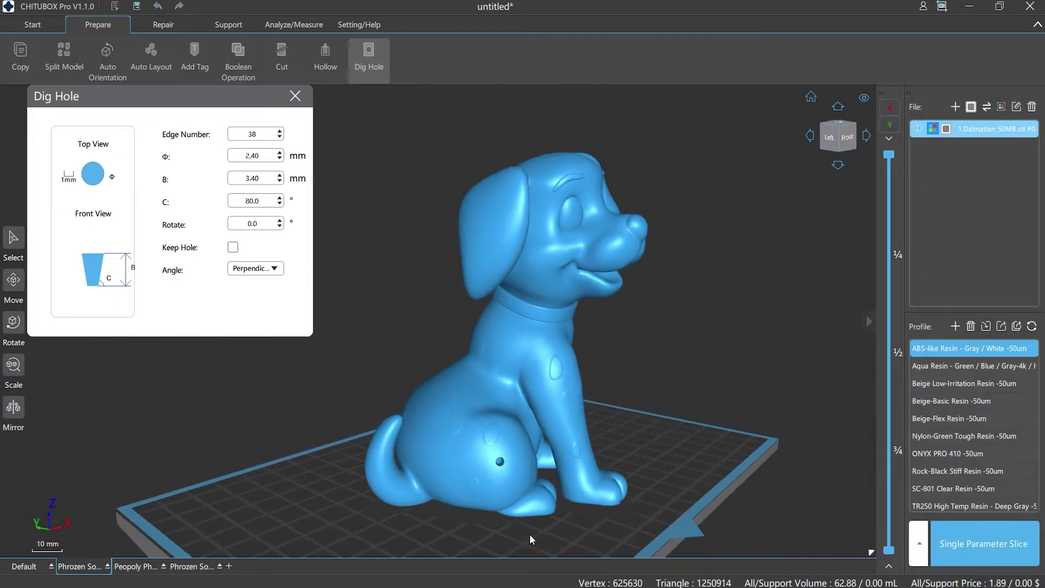
key(BackSpace)
key(BackSpace)
key(BackSpace)
text(1.6)
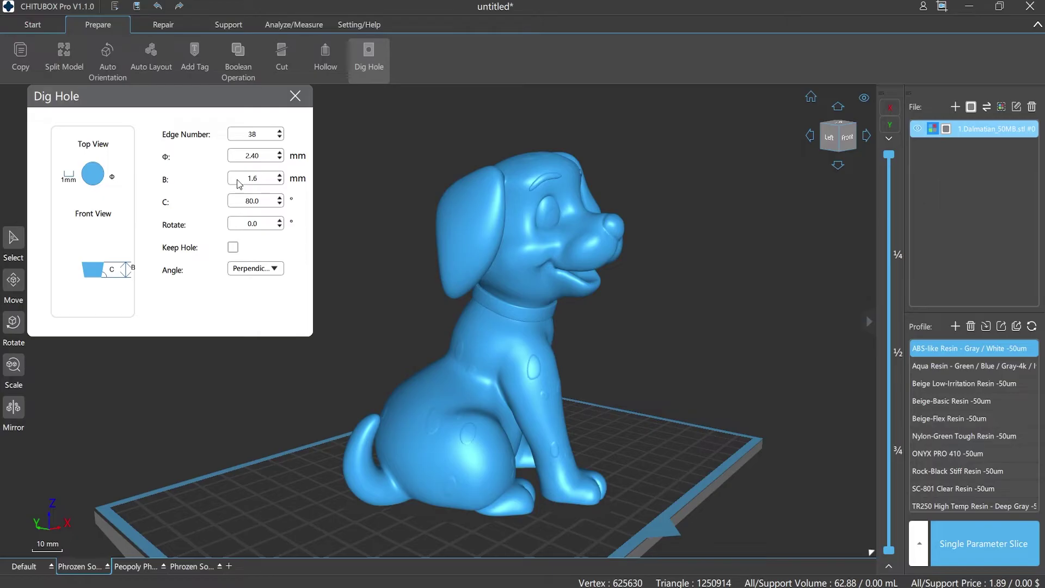
click(466, 462)
text(2.2)
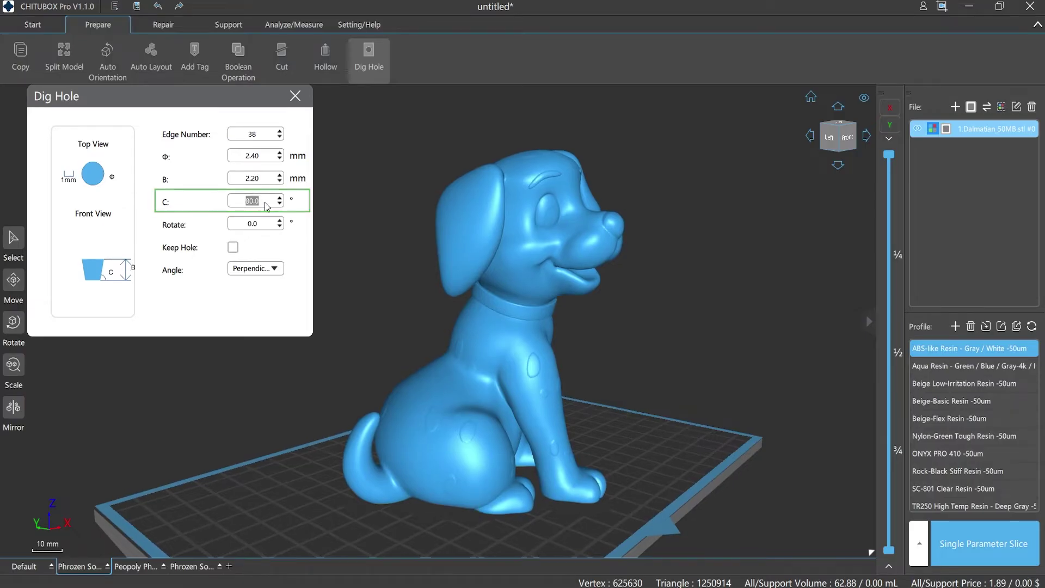
Dig an 80° tapered hip hole and a 30° one beside it.
click(472, 460)
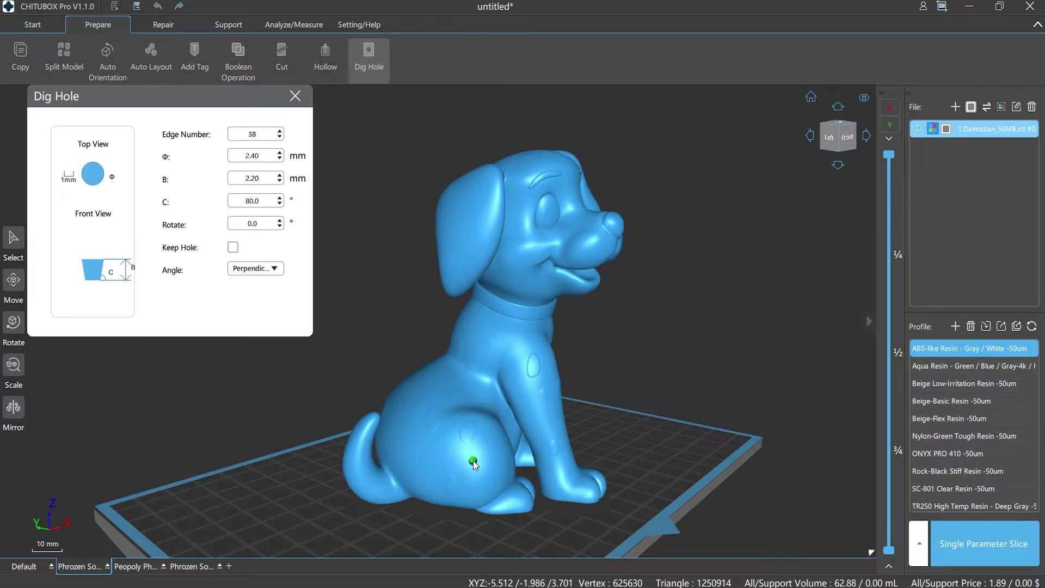
scroll(500, 504, up, 2)
scroll(498, 503, up, 2)
scroll(499, 506, up, 2)
scroll(499, 507, down, 2)
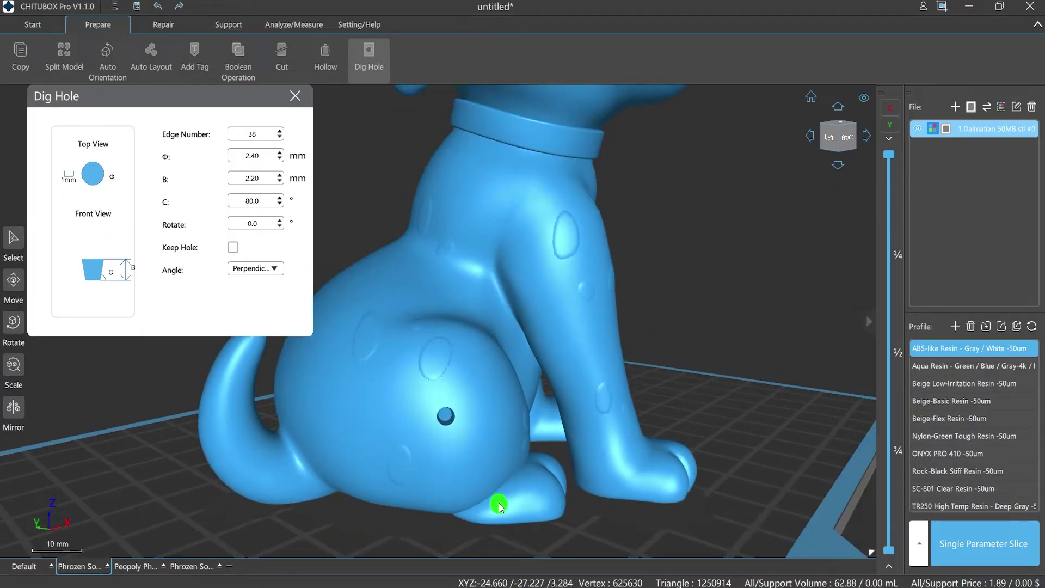
scroll(499, 507, down, 2)
double_click(241, 202)
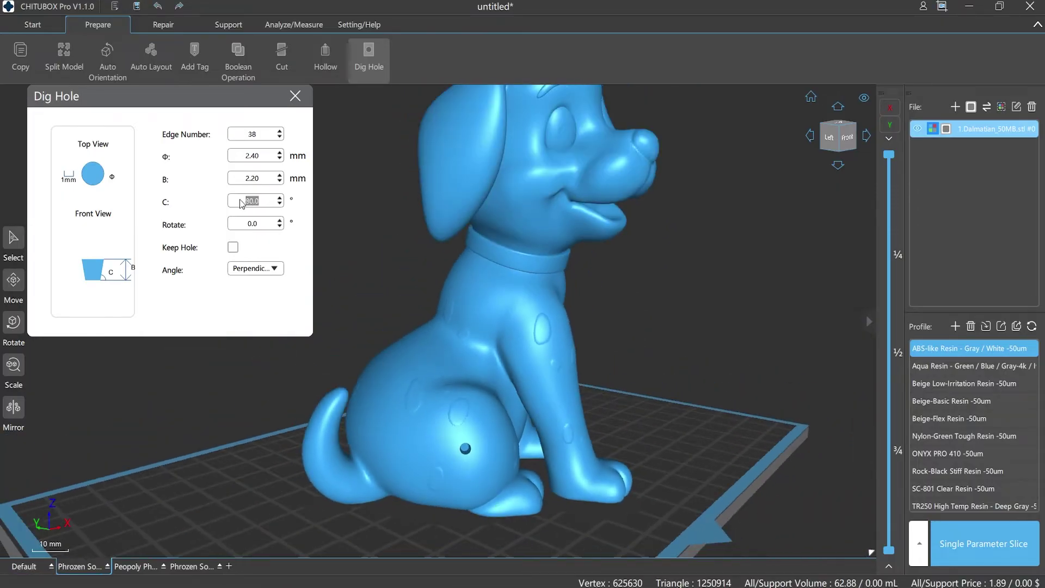
text(30)
click(474, 467)
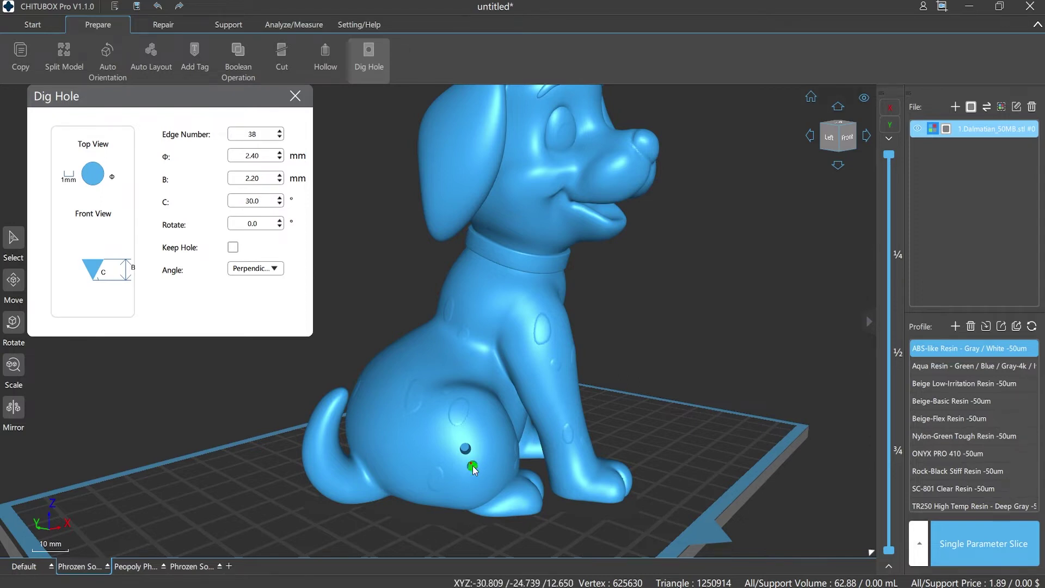
scroll(488, 507, up, 2)
scroll(490, 511, up, 2)
right_drag(543, 537, 522, 523)
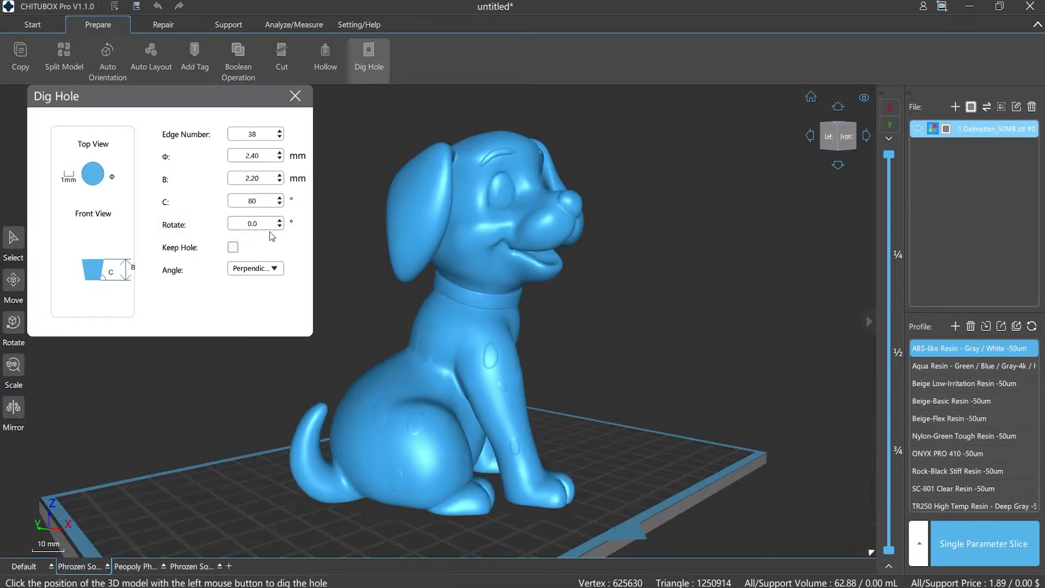
Dig a triangular hip hole and a second one rotated 90° just below it.
double_click(269, 224)
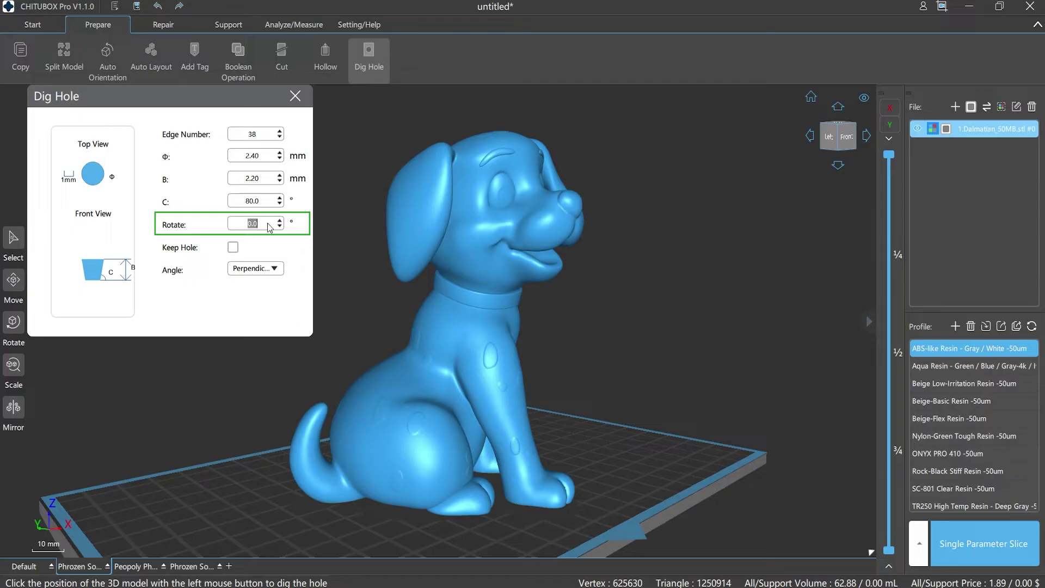
click(260, 135)
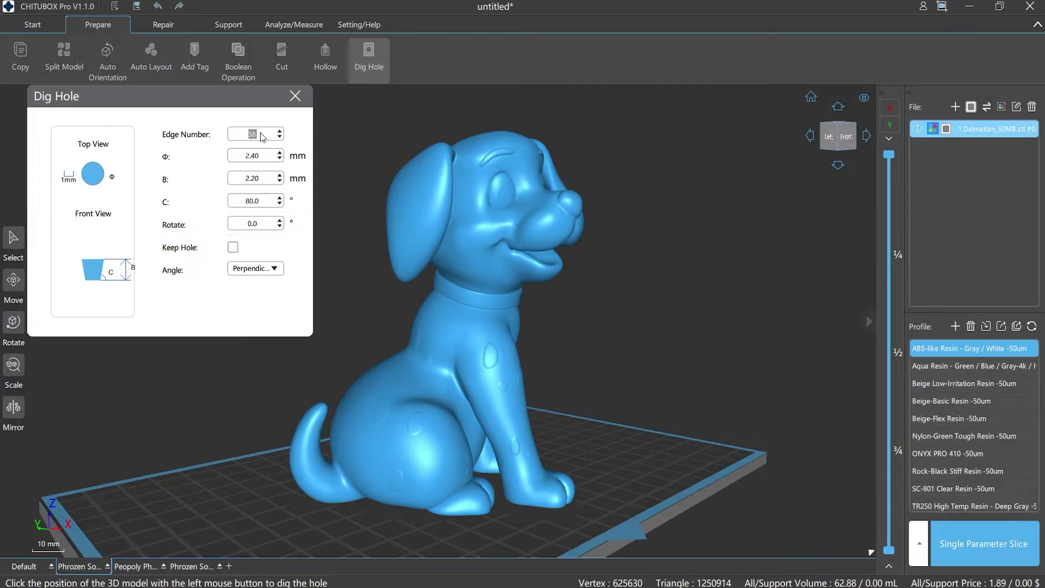
key(BackSpace)
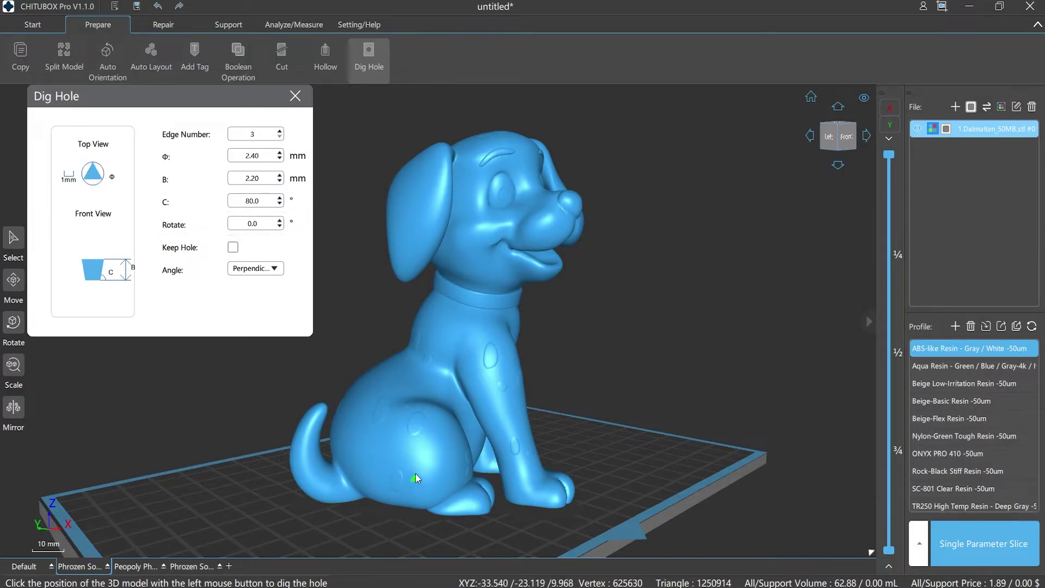
click(422, 446)
scroll(417, 509, up, 2)
scroll(416, 508, up, 2)
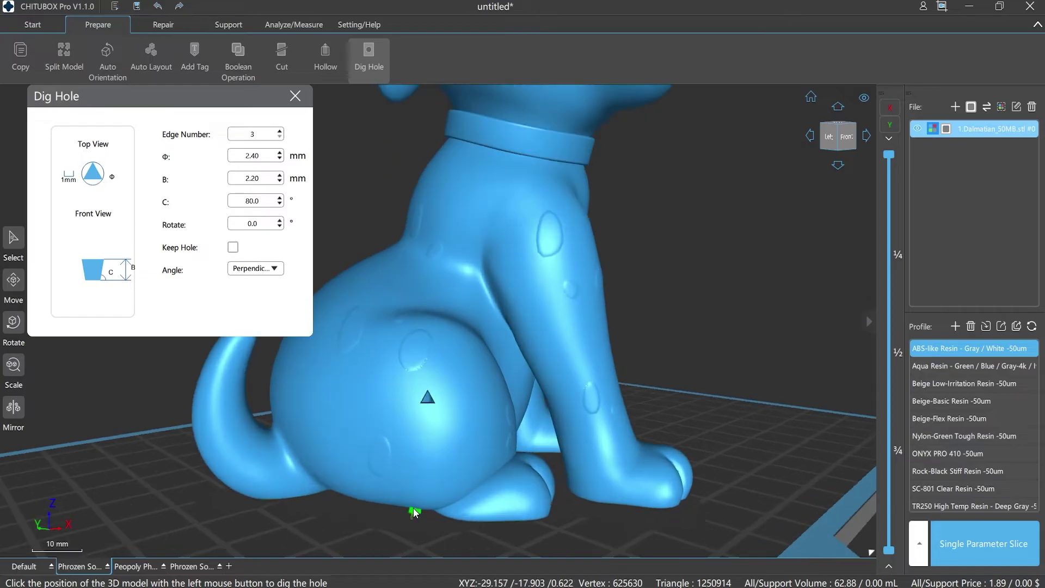
scroll(417, 513, down, 2)
scroll(416, 512, down, 3)
text(9)
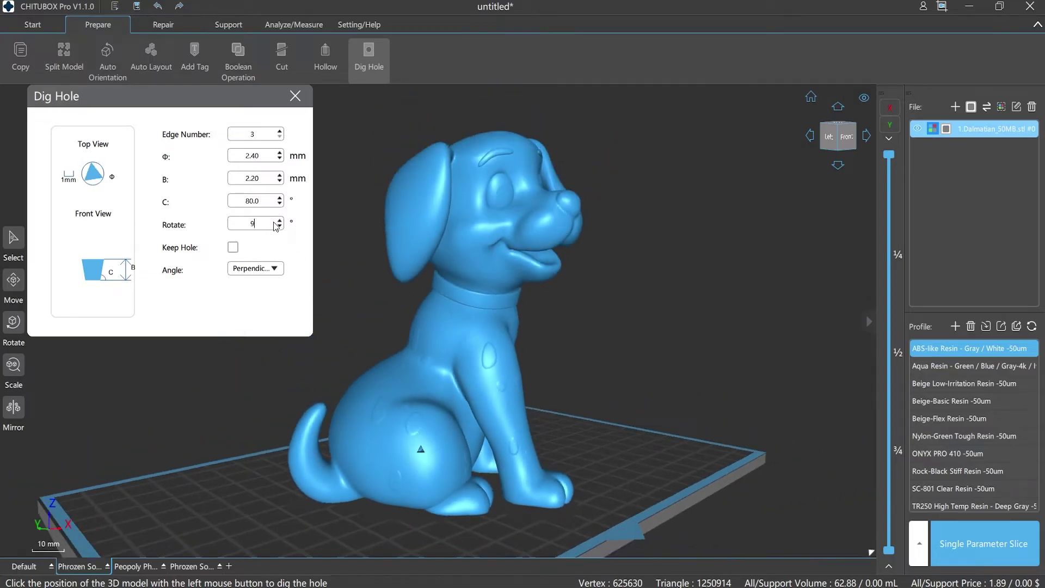
text(0)
click(424, 461)
scroll(435, 528, up, 2)
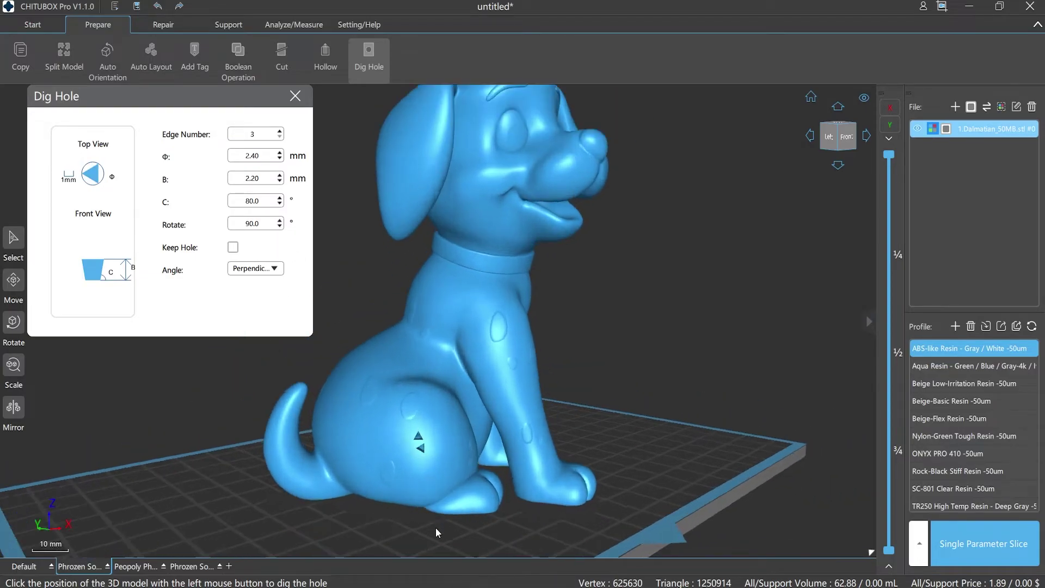
scroll(435, 528, up, 3)
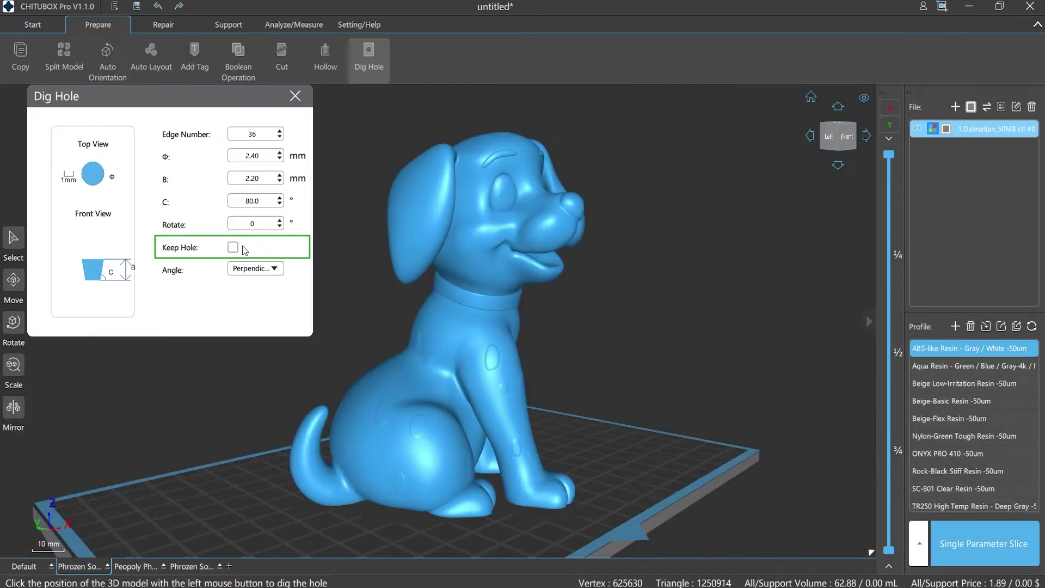
Dig a hip hole with Keep Hole on, then select the separate plug piece.
click(232, 246)
click(419, 484)
scroll(464, 535, up, 2)
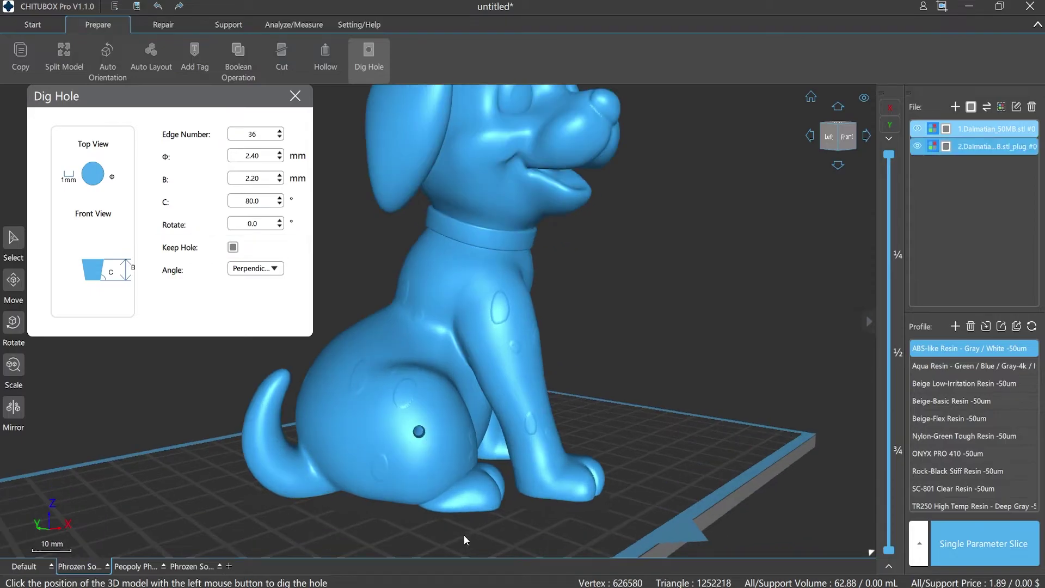
scroll(464, 535, up, 2)
scroll(466, 535, up, 2)
mouse_move(467, 535)
right_down()
mouse_move(234, 524)
mouse_move(246, 522)
right_up()
click(295, 96)
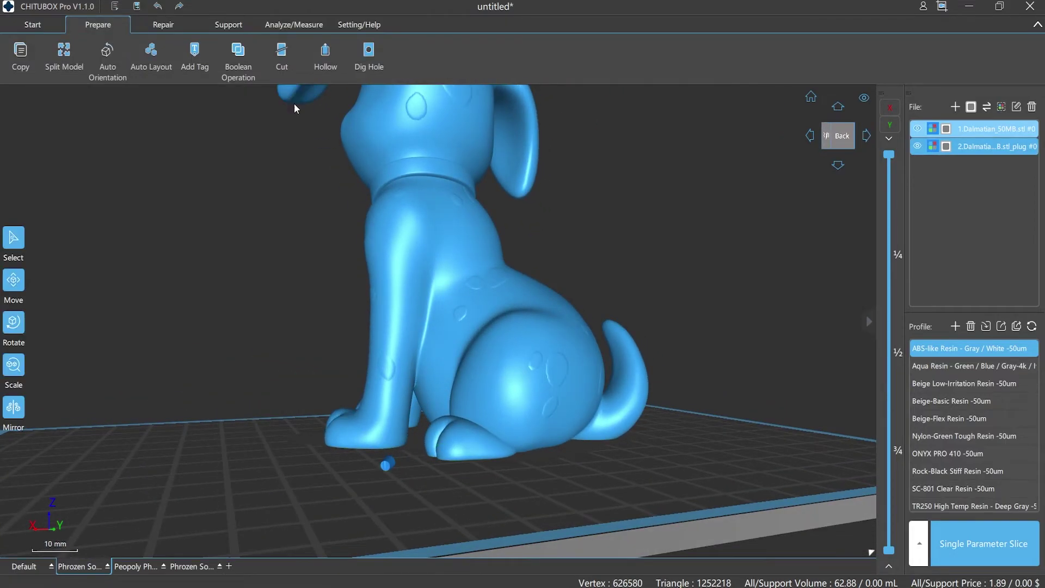
drag(389, 467, 382, 486)
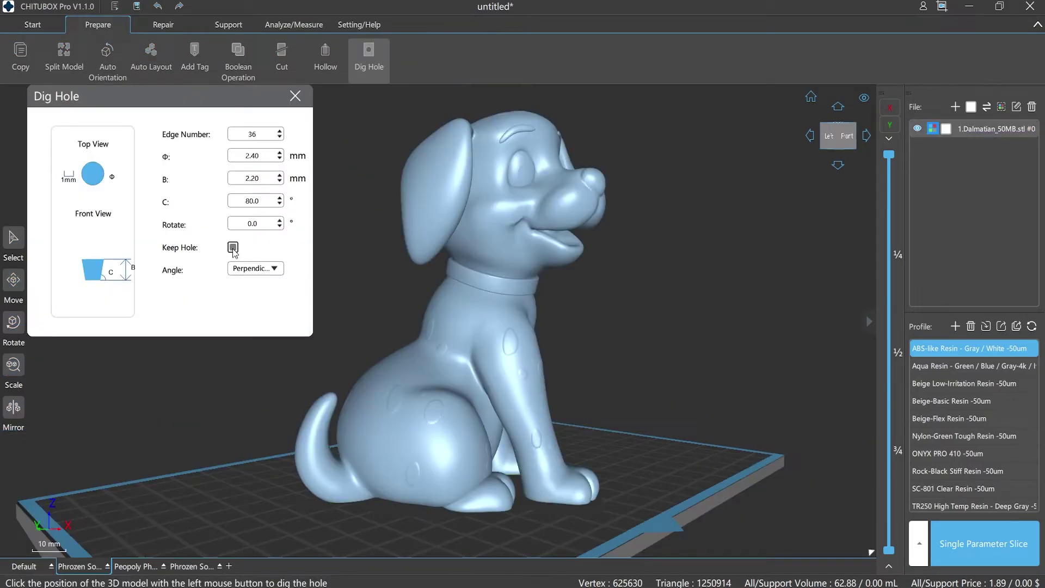
Dig a small hip hole, then a 3.40 mm-deep hole in the front leg.
click(440, 450)
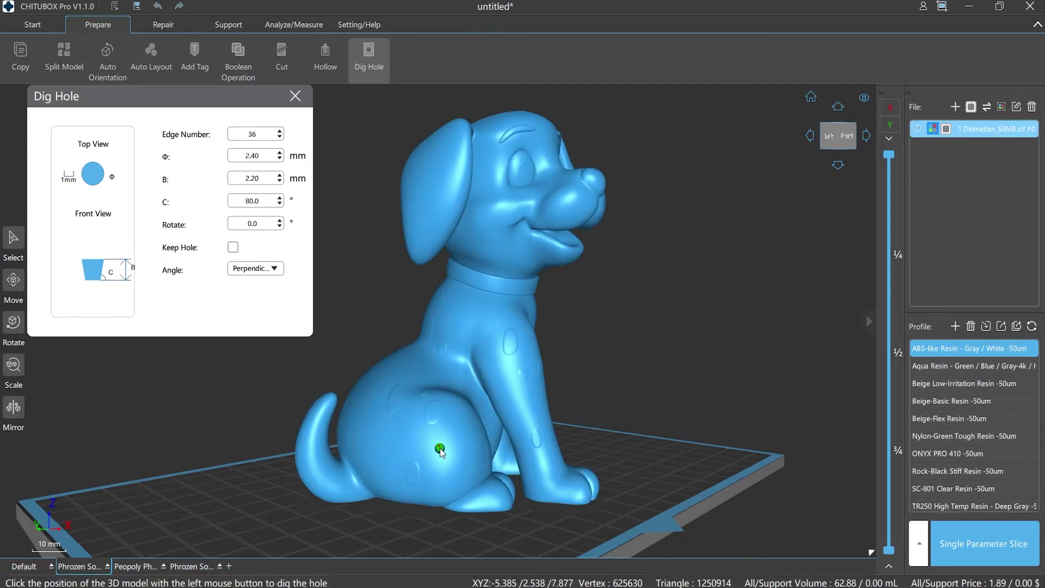
drag(657, 497, 466, 498)
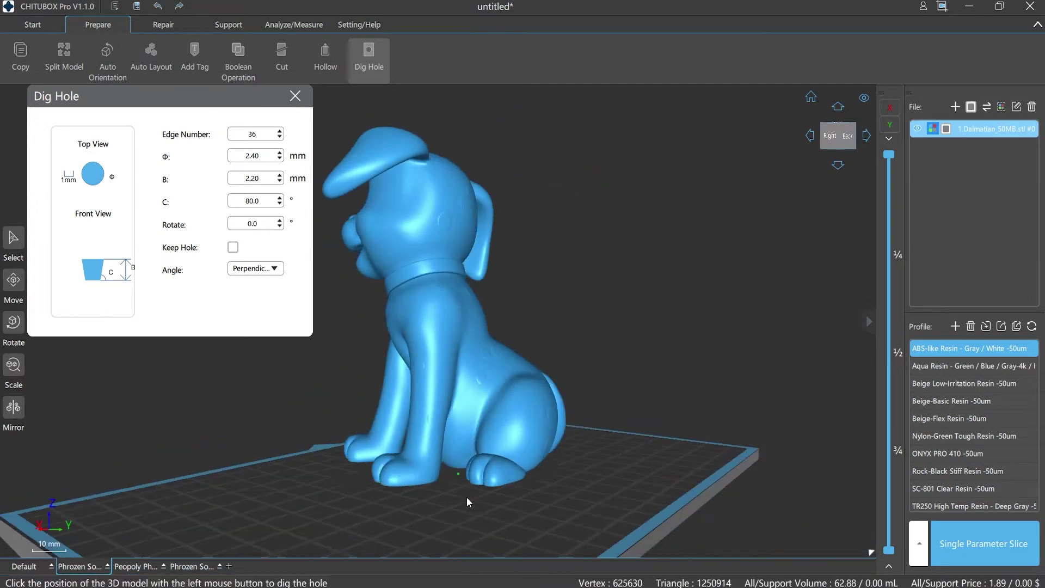
click(264, 271)
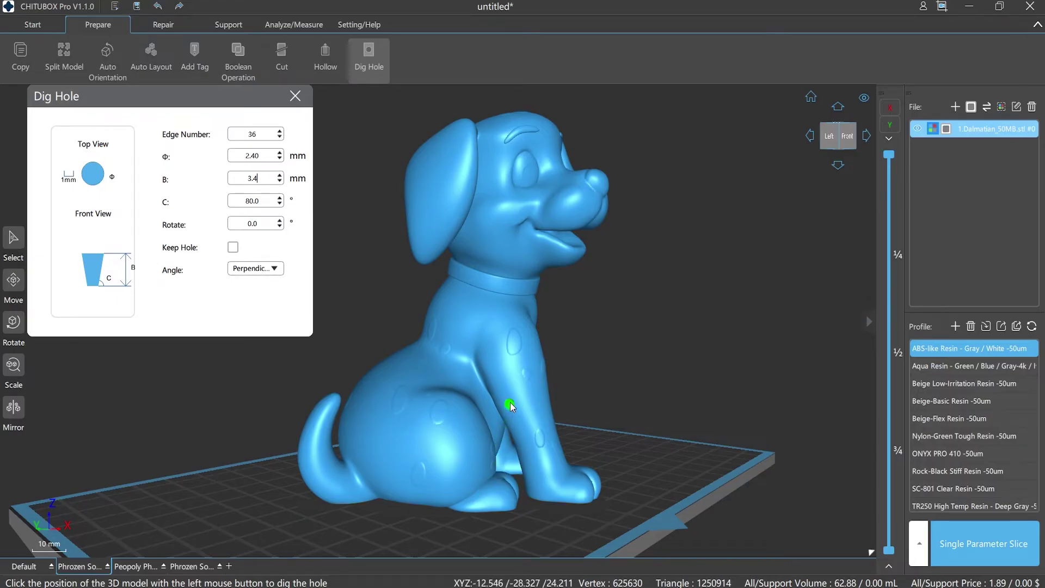
click(513, 396)
Dig another front-leg hole with the angle set to Camera Perspective.
click(274, 270)
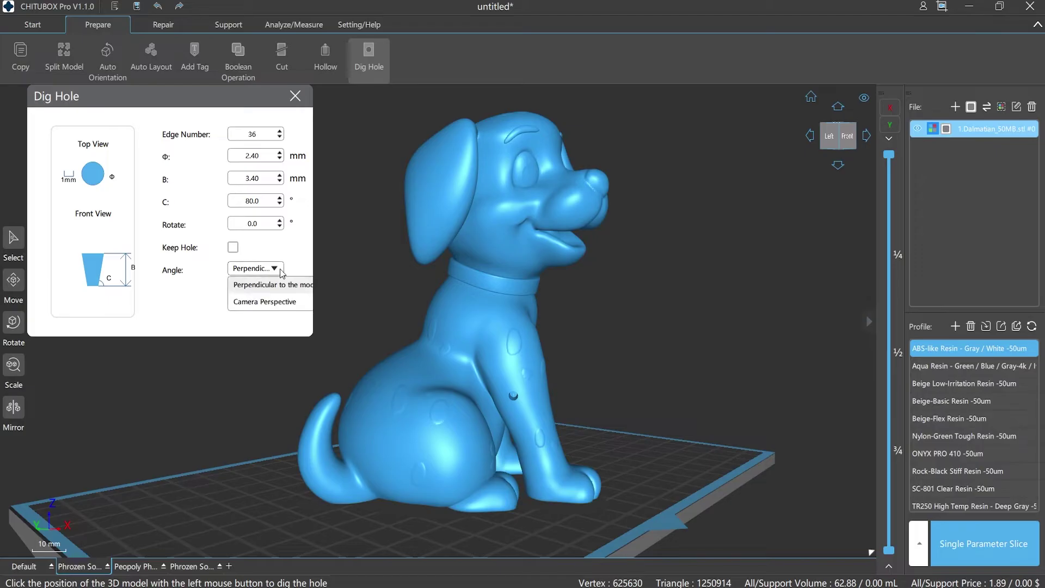
click(264, 301)
click(527, 399)
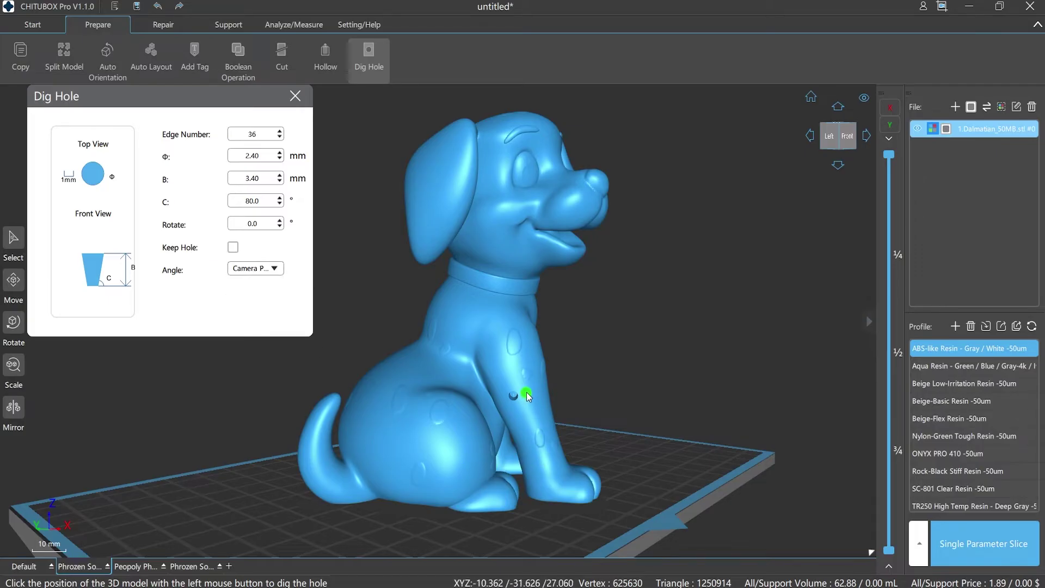
scroll(565, 428, up, 3)
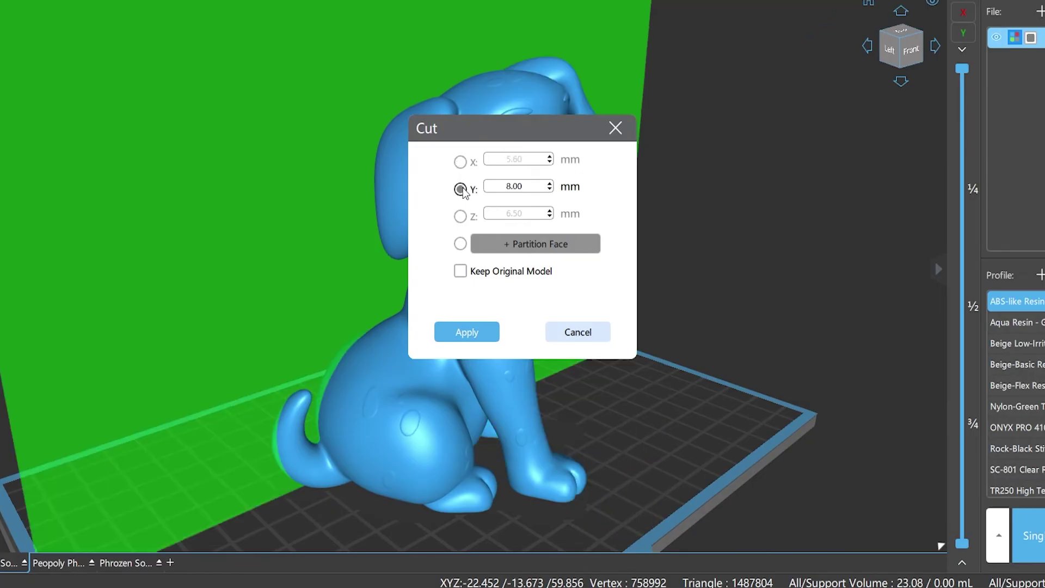
Cut the Dalmatian along the Y axis at 6.5 mm, splitting off its rear.
click(461, 216)
click(461, 243)
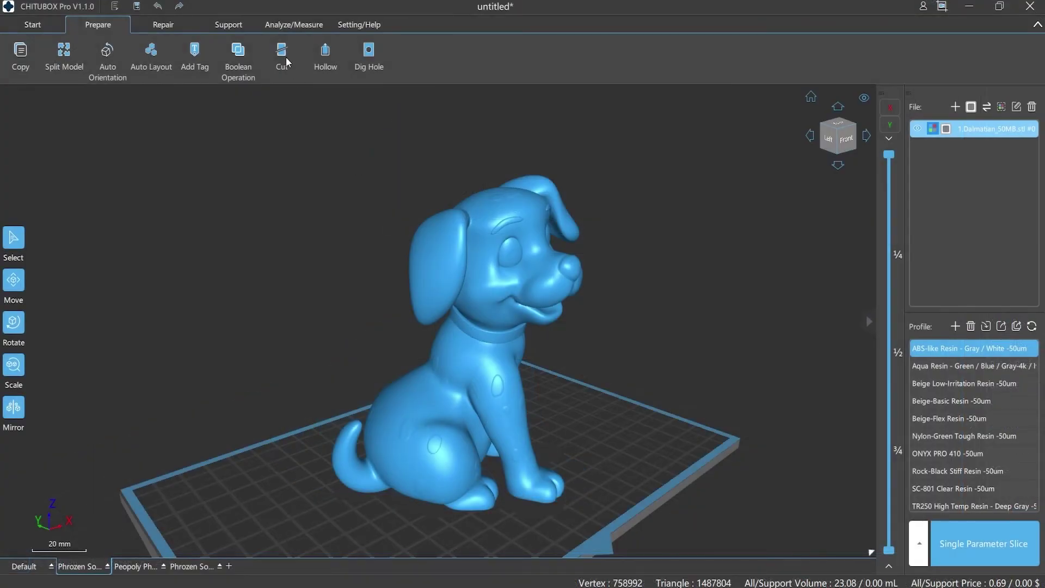
click(282, 57)
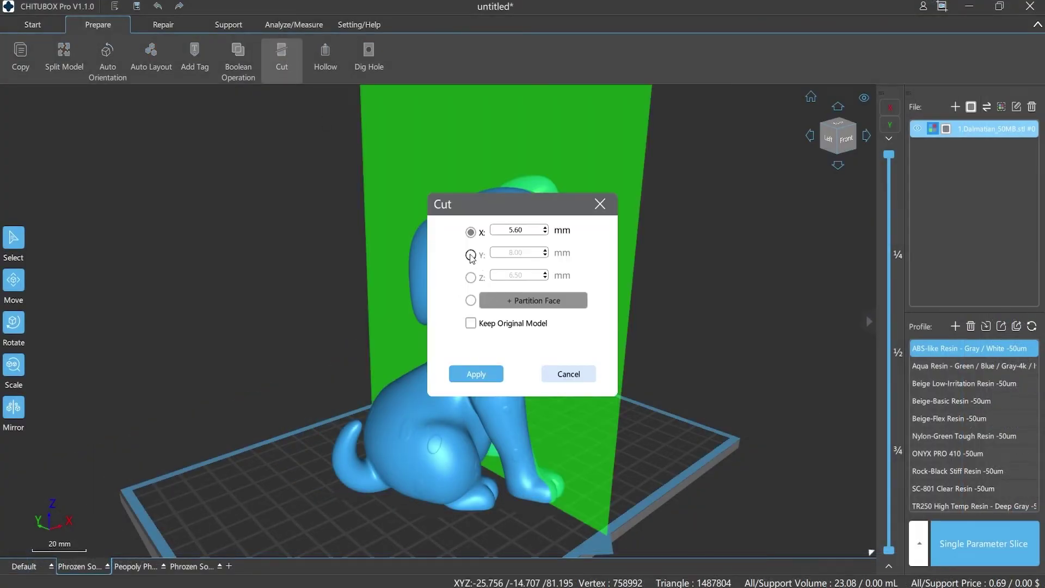
click(471, 255)
text(6.5)
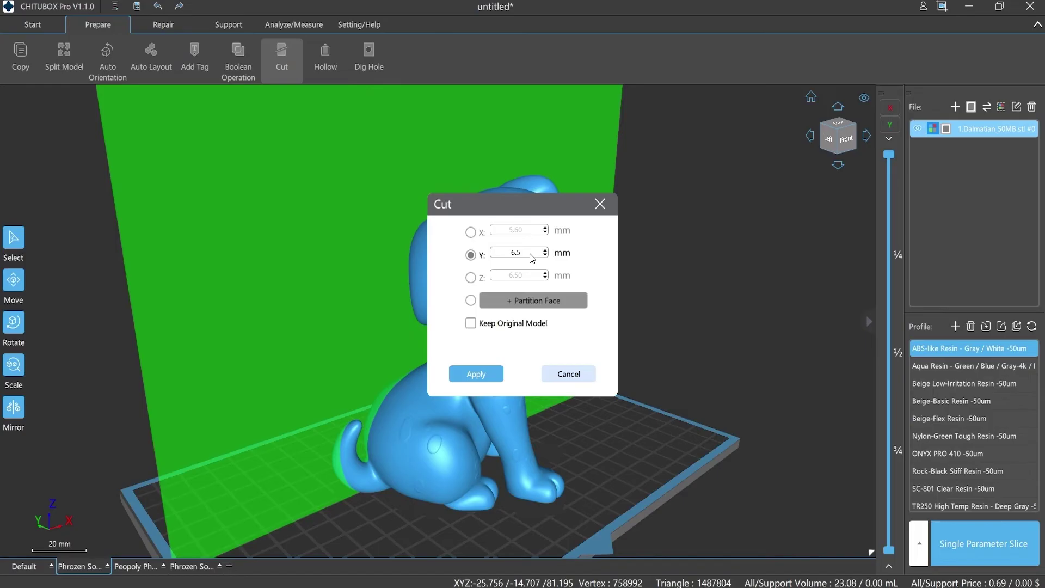
click(483, 375)
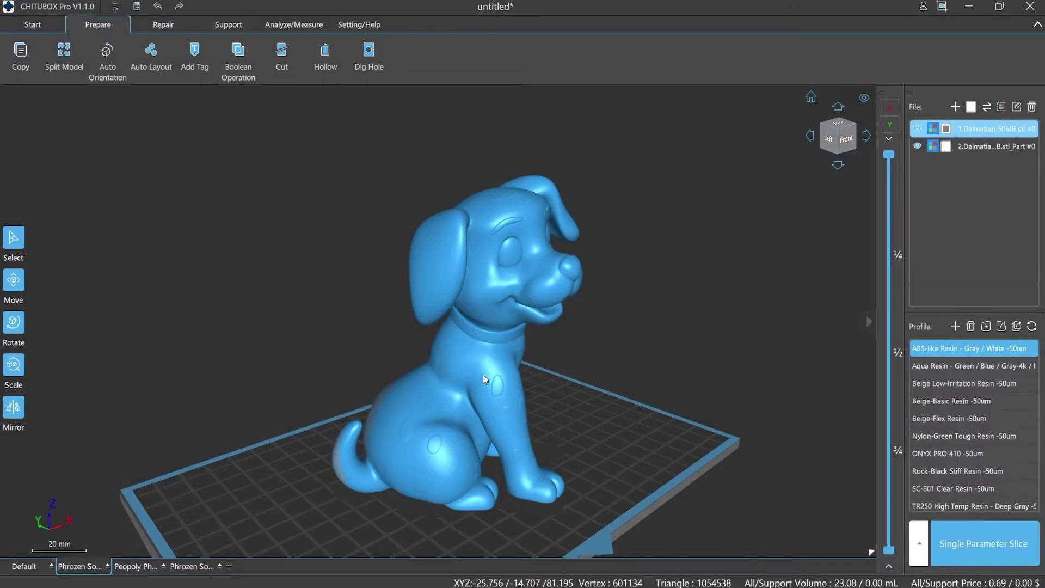
Redo the 6.5 mm Y-axis cut with Keep Original Model ticked.
drag(610, 426, 460, 436)
click(424, 441)
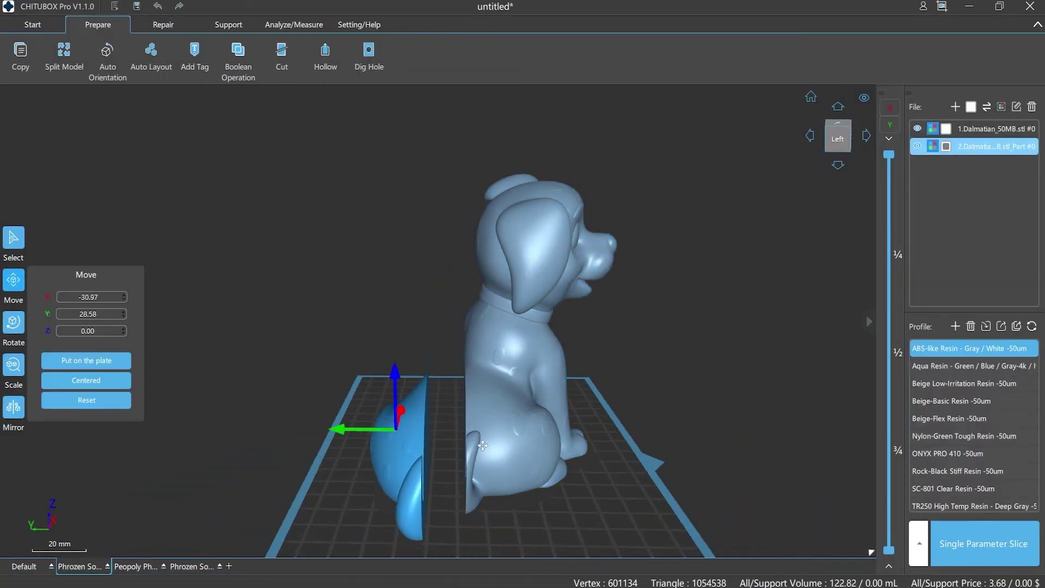
click(590, 493)
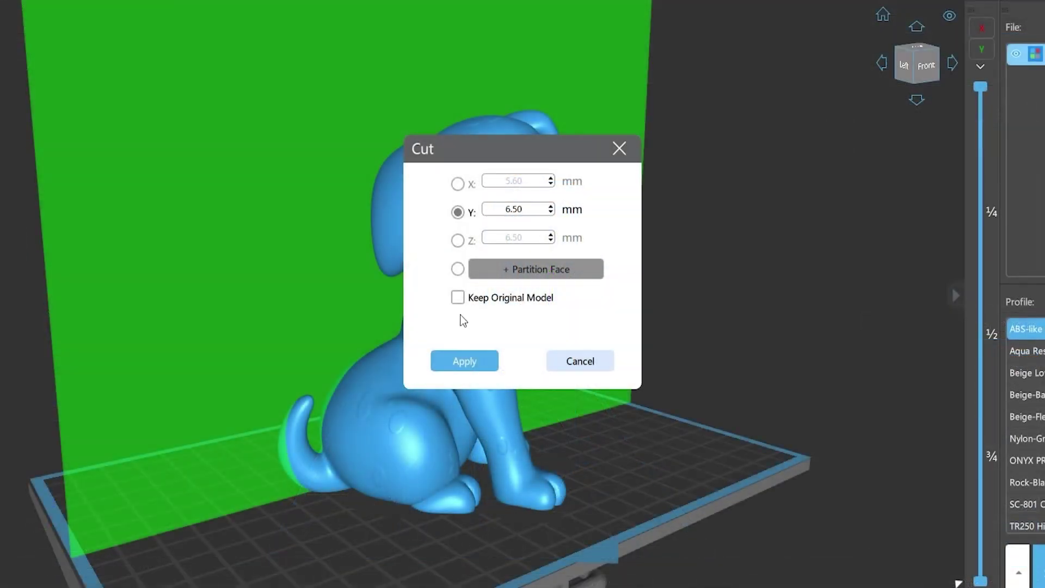
click(457, 297)
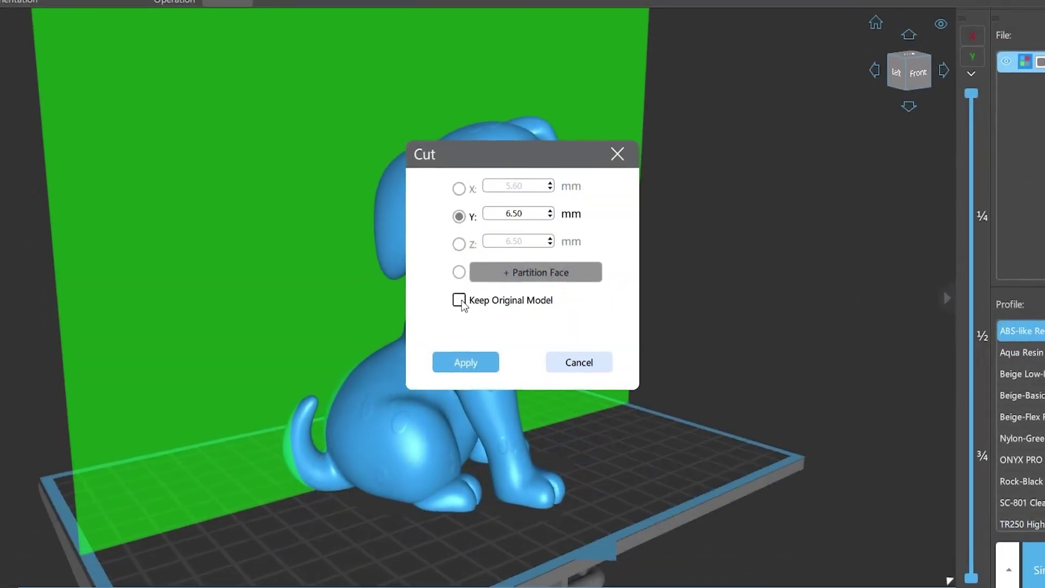
click(475, 378)
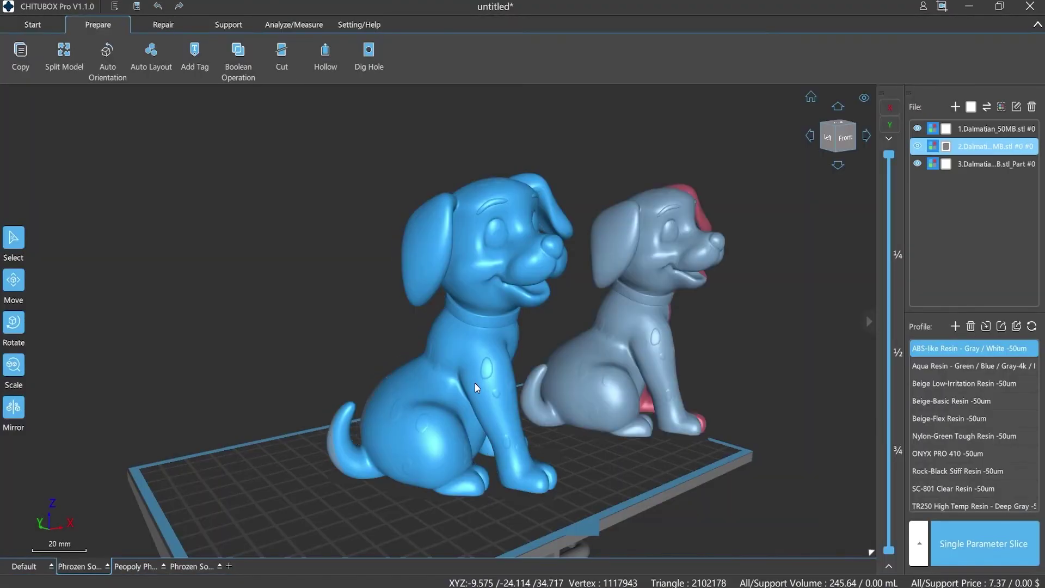
scroll(652, 471, up, 3)
Orbit around the puppies to inspect the split copy from front and back.
drag(635, 474, 618, 390)
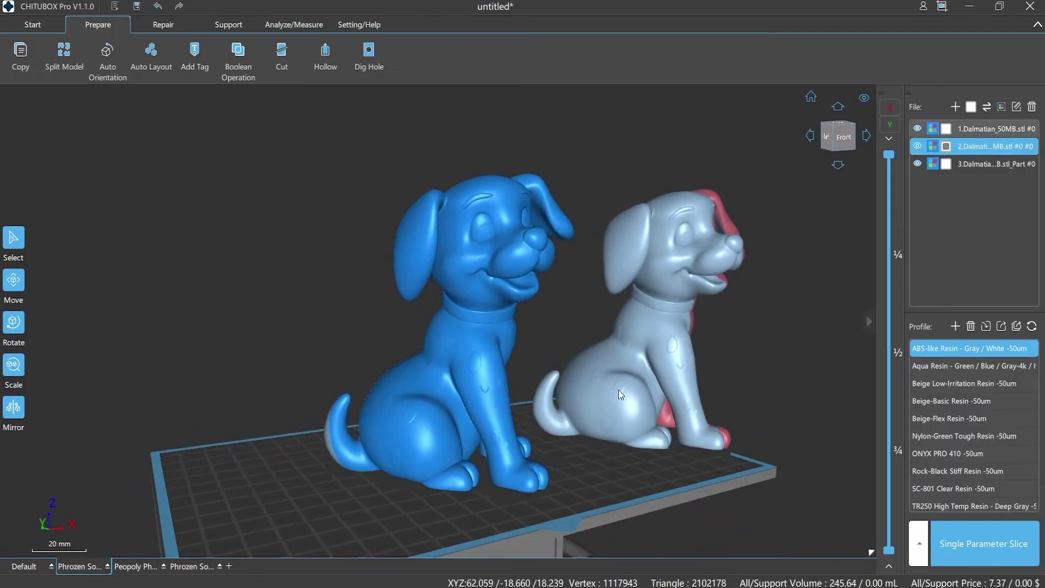
click(618, 389)
mouse_move(616, 492)
mouse_down()
mouse_move(493, 524)
mouse_move(523, 492)
mouse_up()
Cut the hindquarters off along a slanted partition face and select the front body part.
click(524, 492)
drag(665, 504, 575, 471)
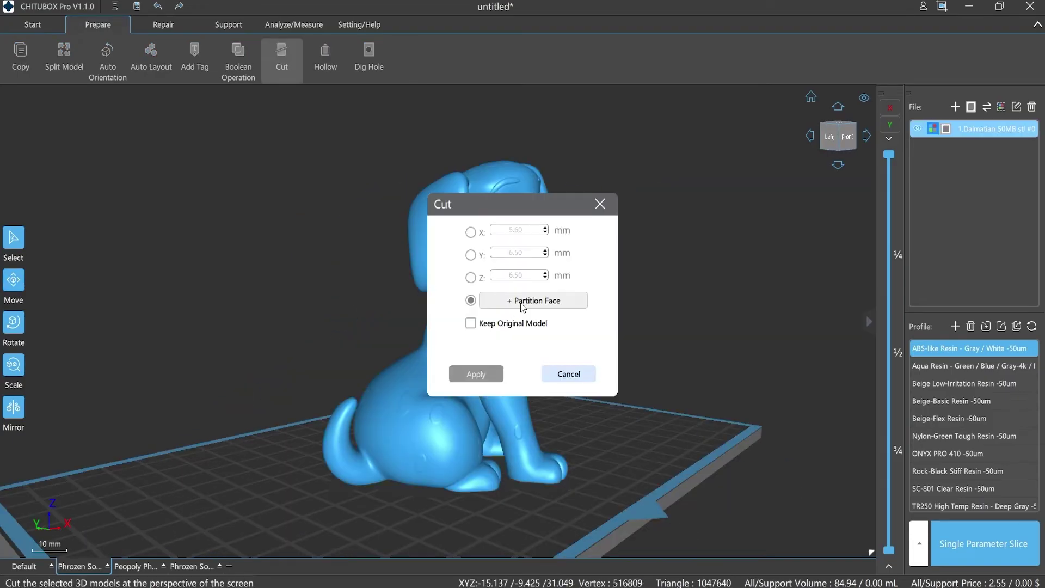
click(530, 302)
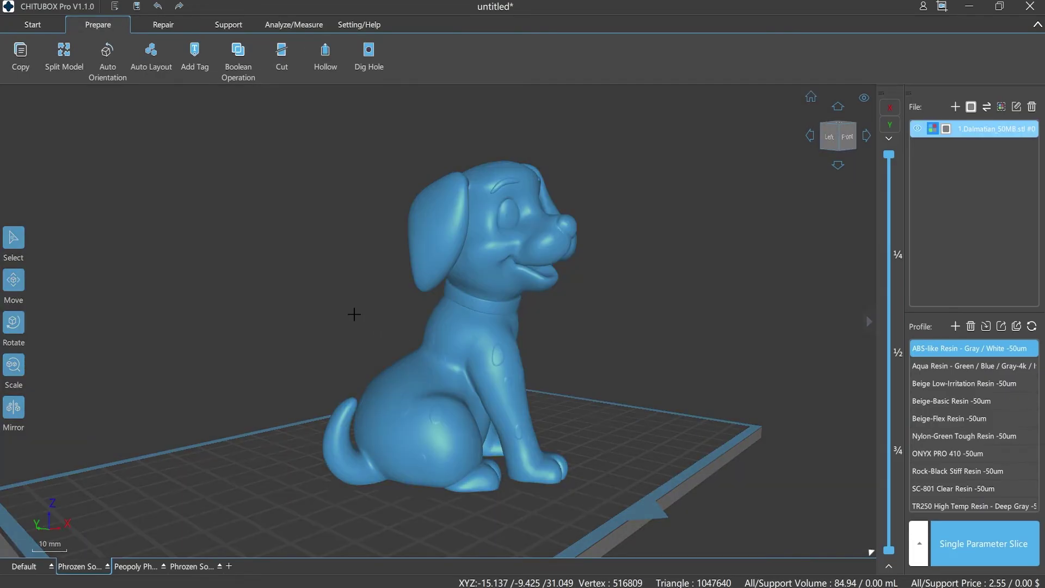
click(526, 508)
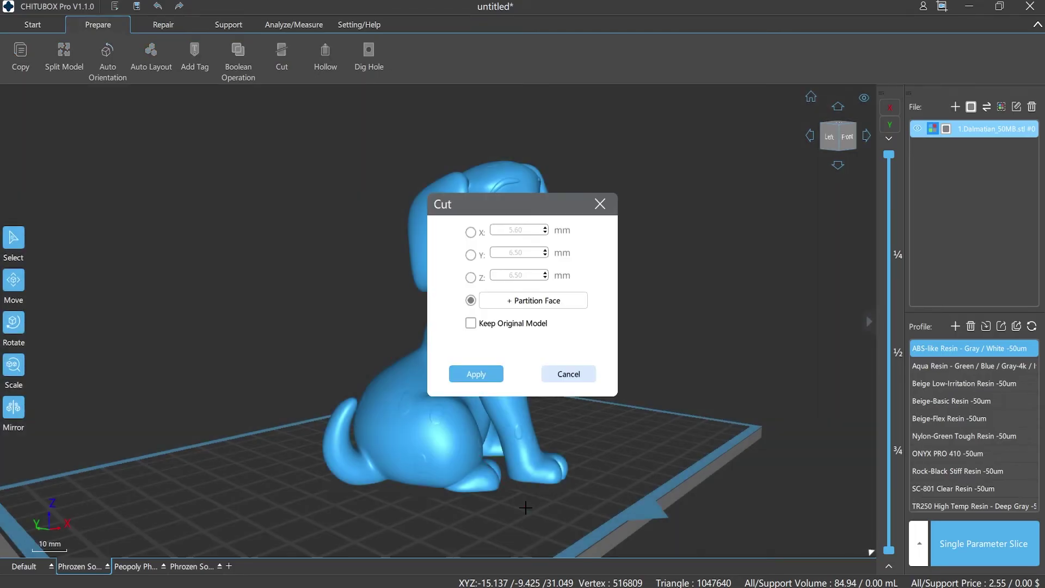
click(486, 374)
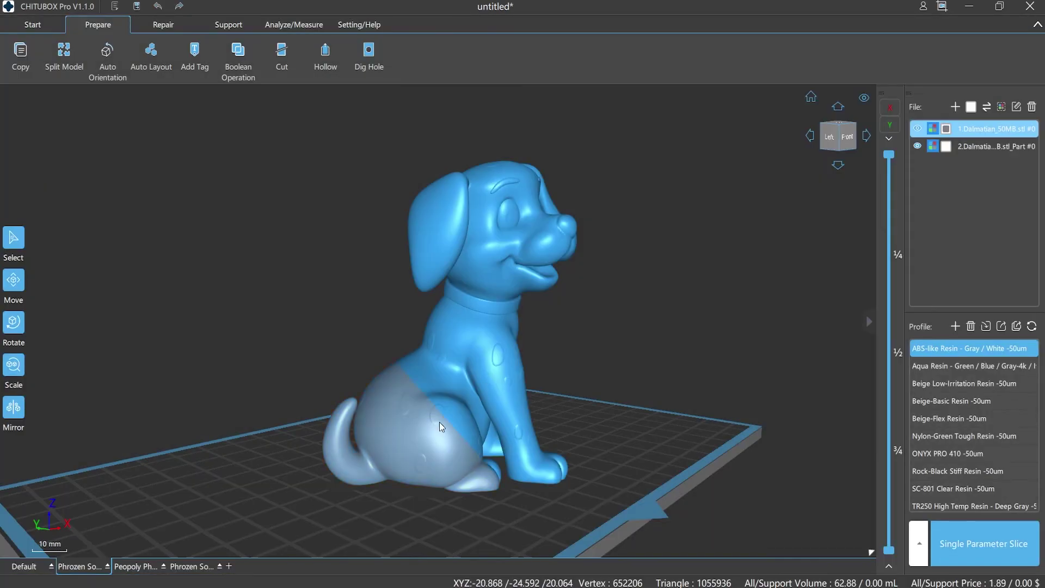
click(559, 458)
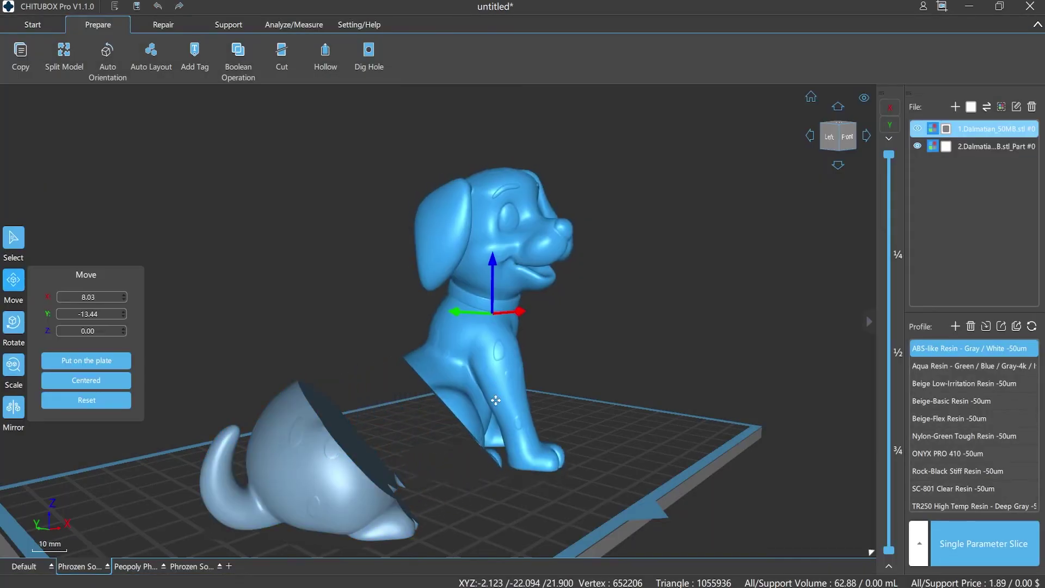
Undo the partition split and cut the dog flat along Z at 2.50 mm.
key(ctrl+z)
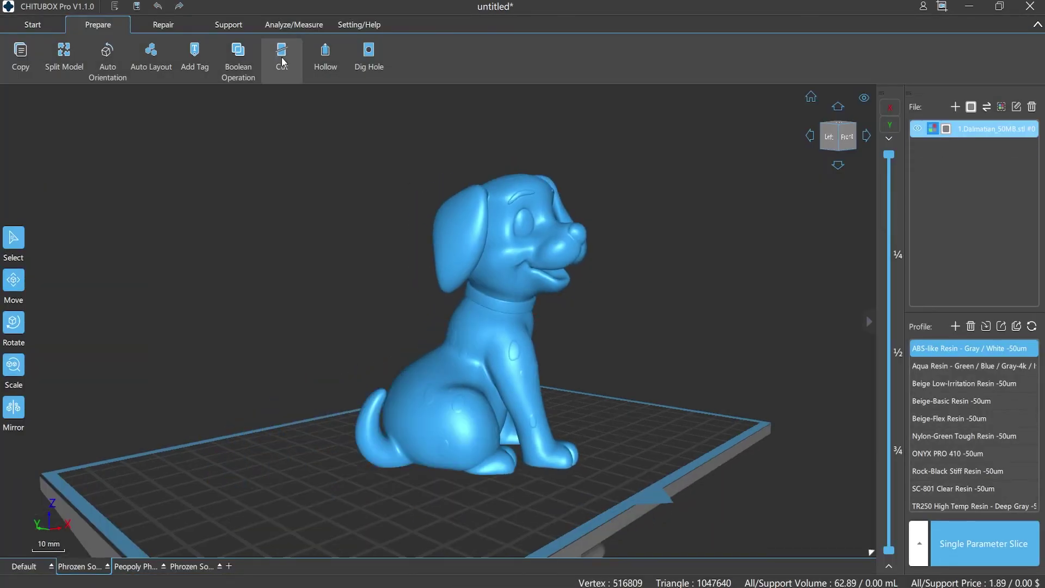
click(283, 57)
click(471, 232)
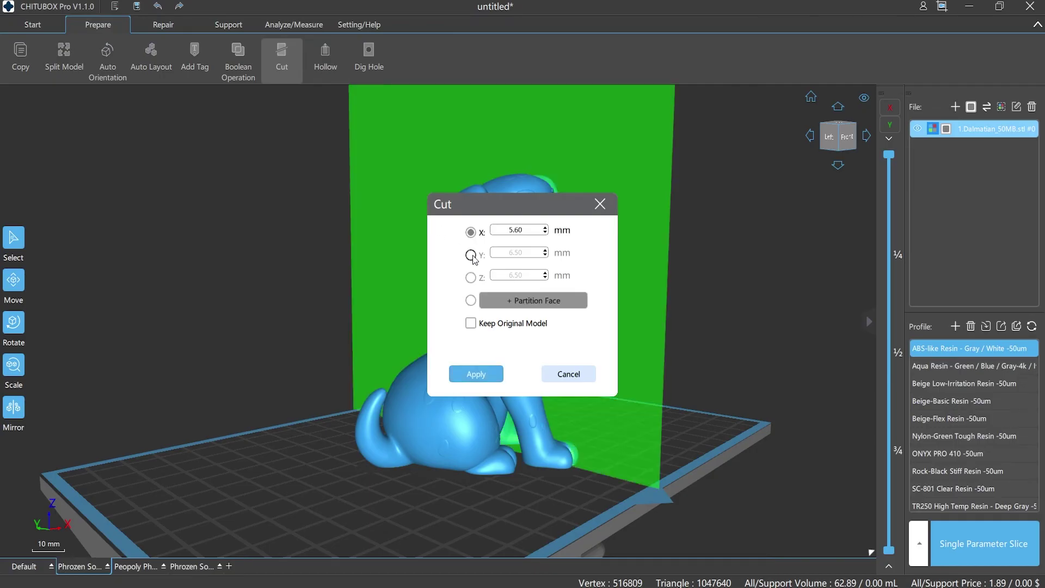
click(470, 254)
click(472, 279)
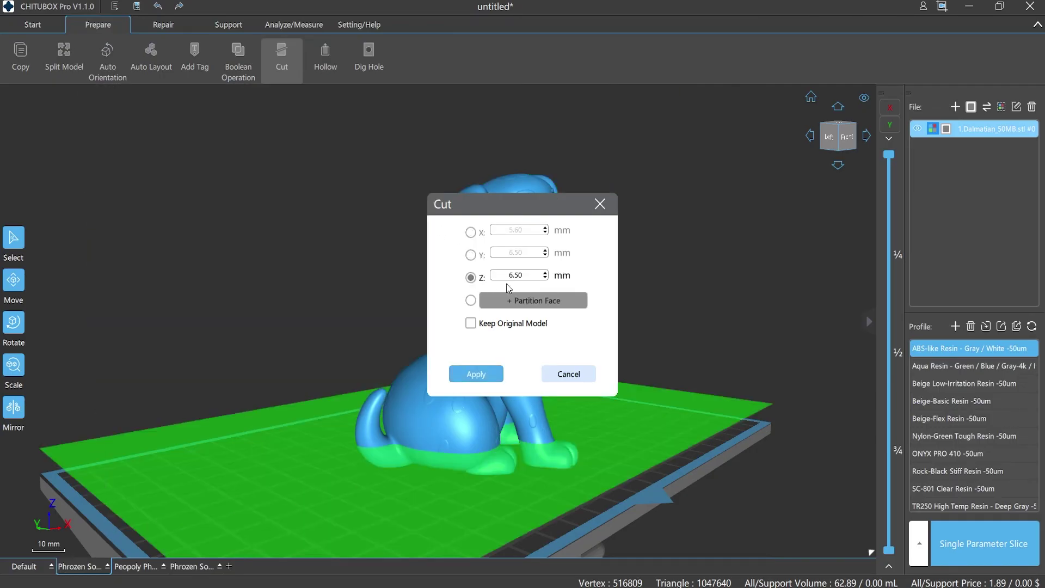
text(2.5)
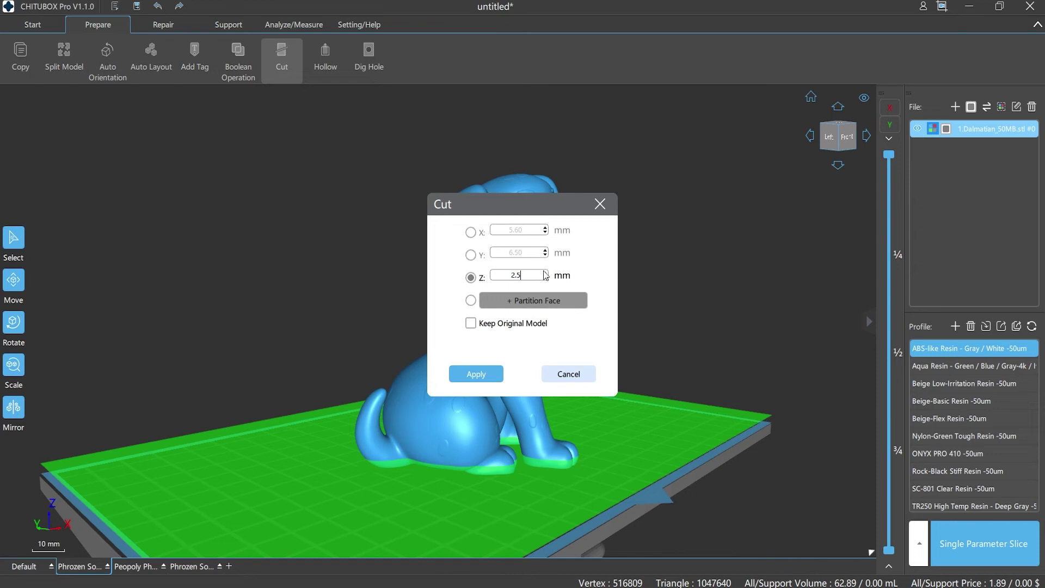
key(Return)
click(492, 374)
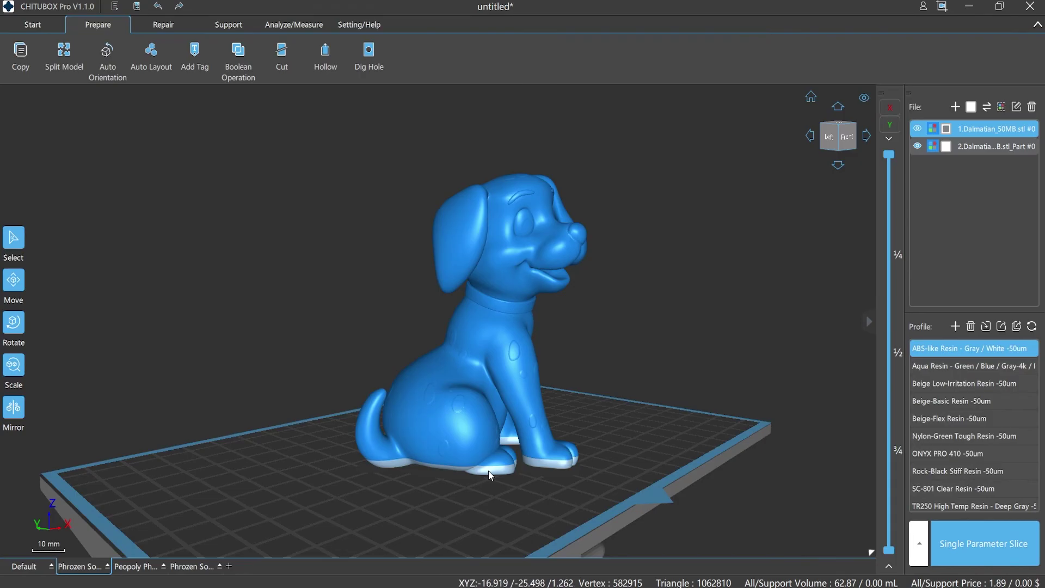
Inspect the cut base piece and dog body, then choose partition-face cutting.
click(302, 519)
click(498, 496)
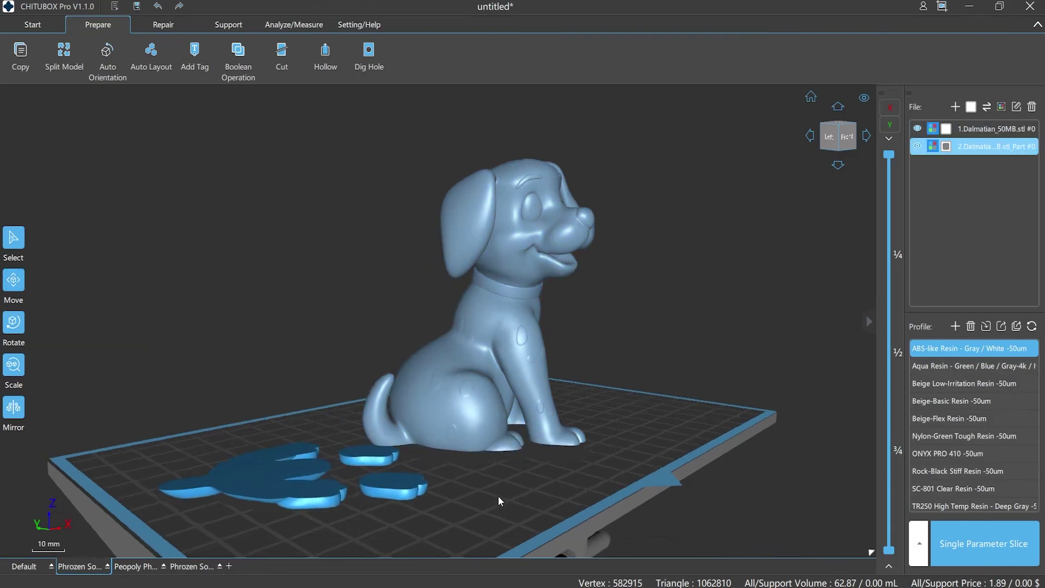
scroll(500, 494, down, 2)
click(514, 425)
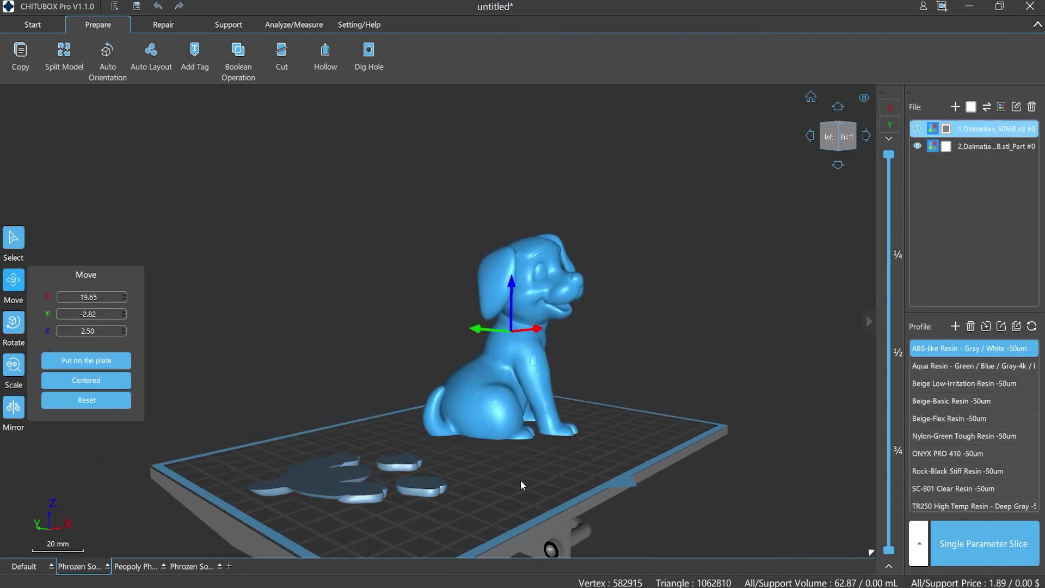
click(471, 301)
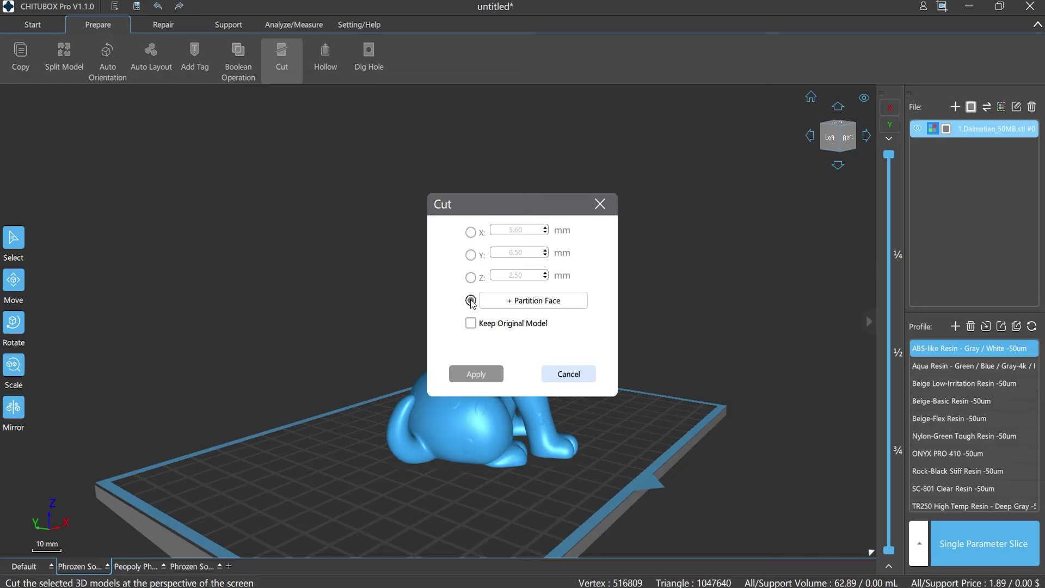
Slice the front paw off along a partition face, then inspect the paw and body.
click(525, 302)
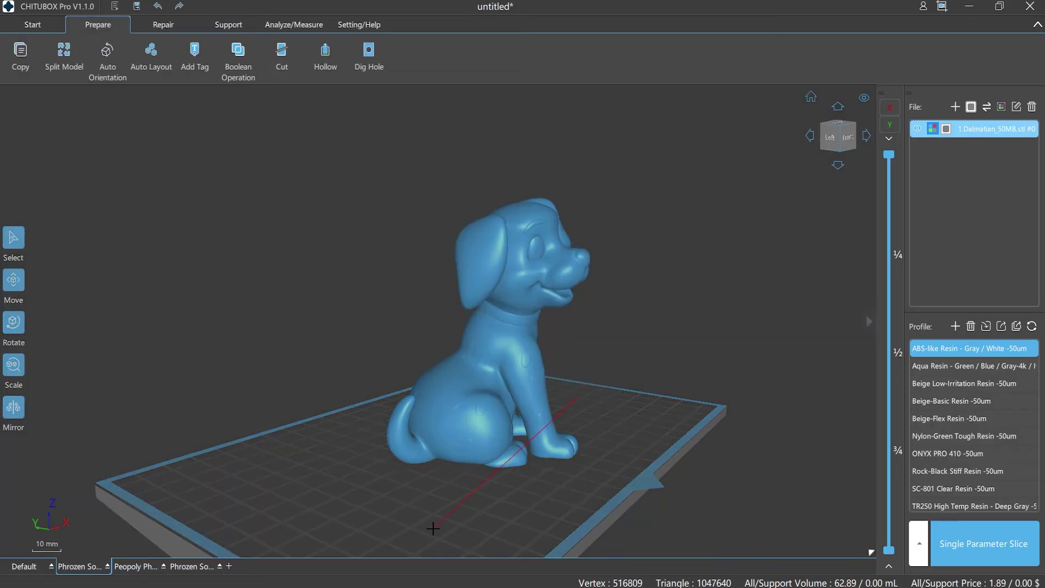
click(541, 432)
click(485, 373)
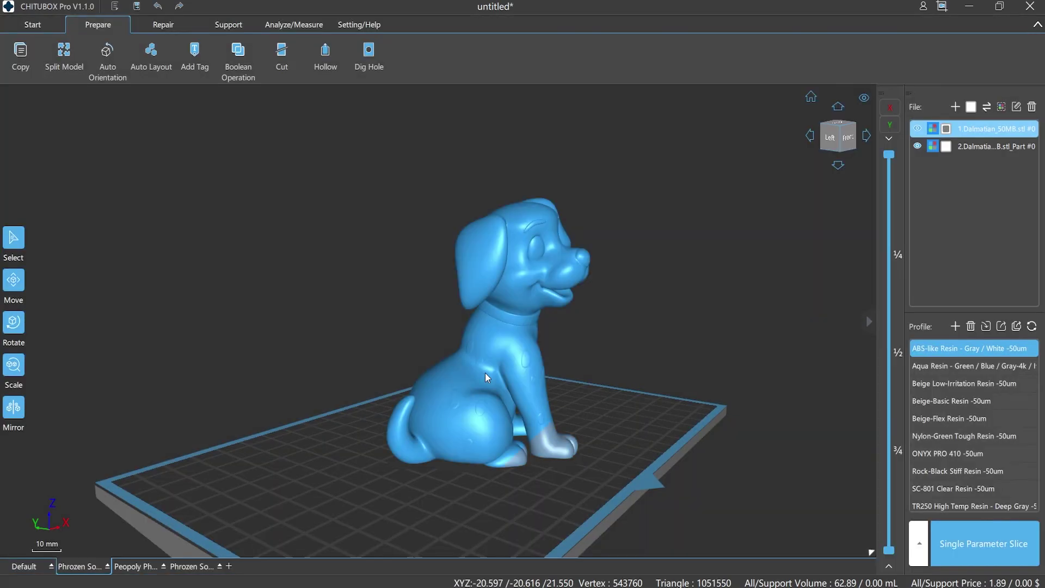
click(606, 432)
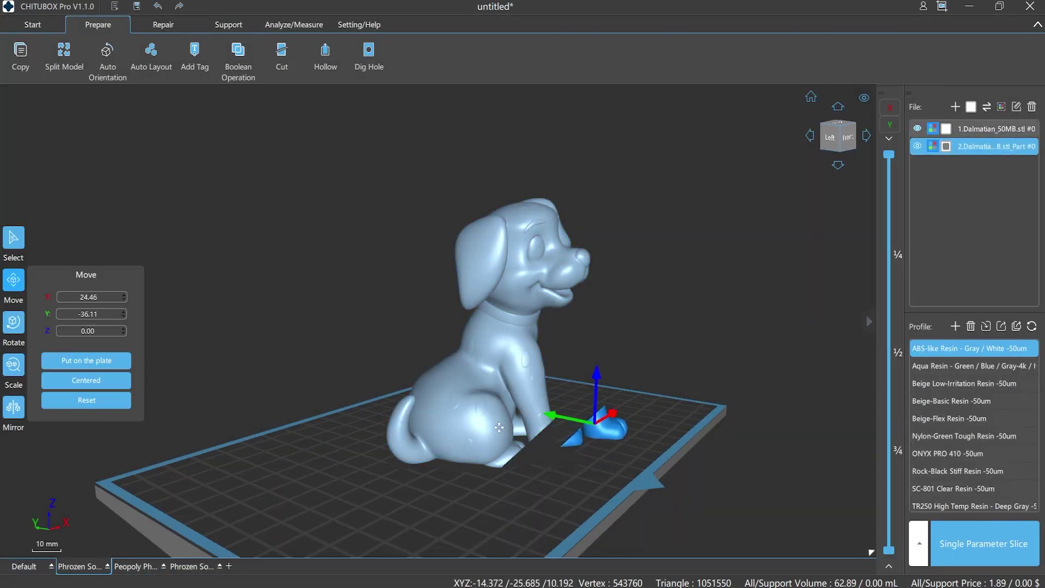
click(527, 433)
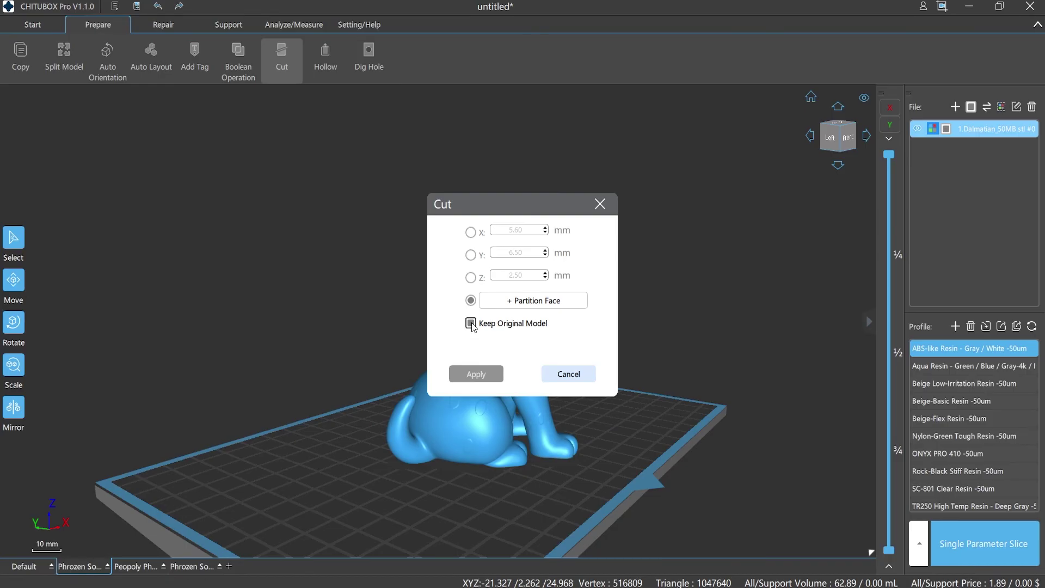
Cut a paw off along a partition face, keeping the original, and select both pieces.
click(519, 300)
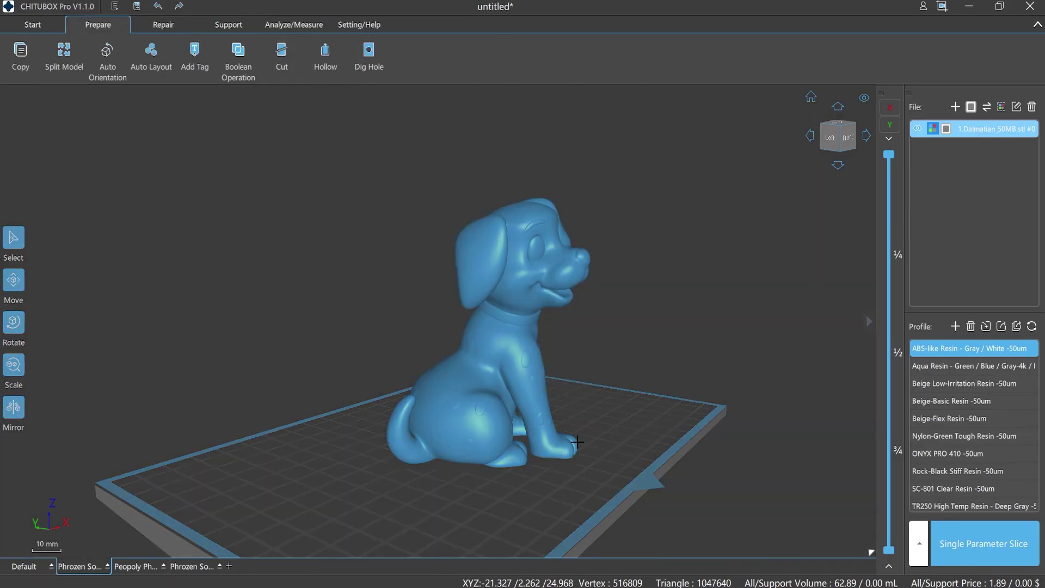
click(569, 418)
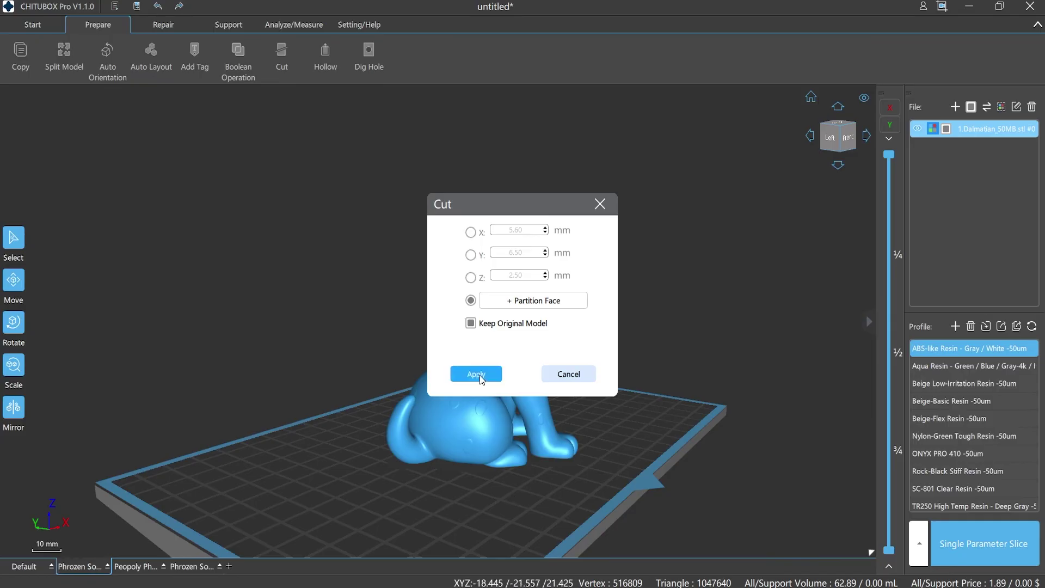
click(479, 375)
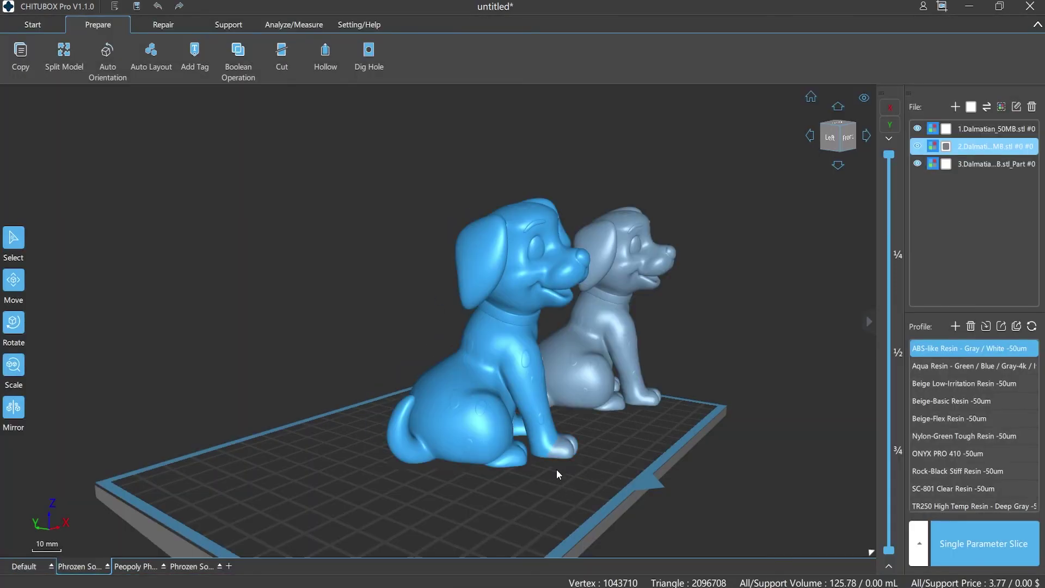
click(452, 429)
click(571, 456)
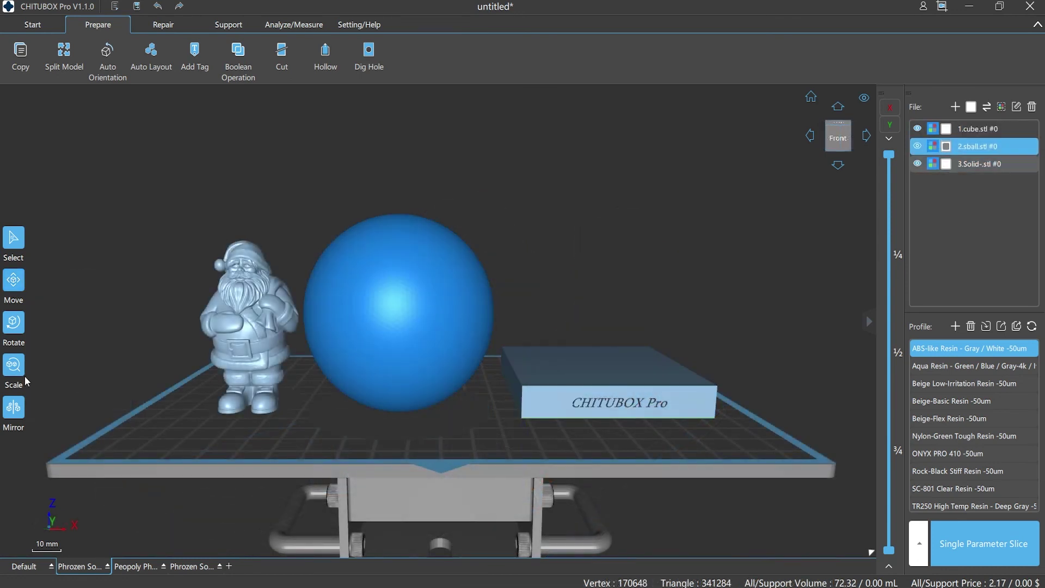
Centre the sphere on the plate and the Santa figure inside it.
click(14, 280)
click(78, 383)
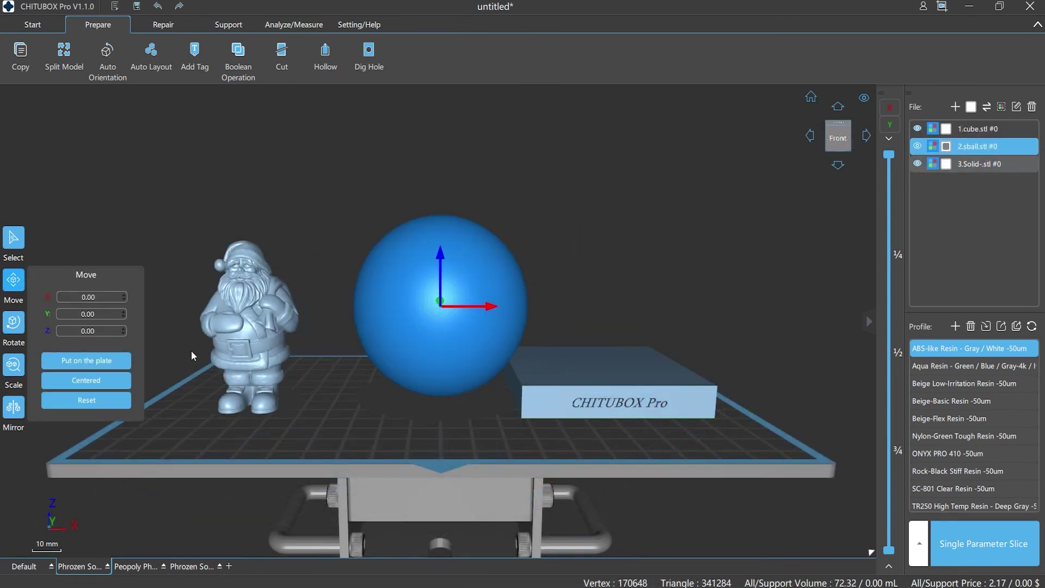
click(245, 327)
click(89, 377)
Subtract the Santa from the sphere (sball minus Solid) and set up a Z-axis cut.
click(238, 57)
click(194, 157)
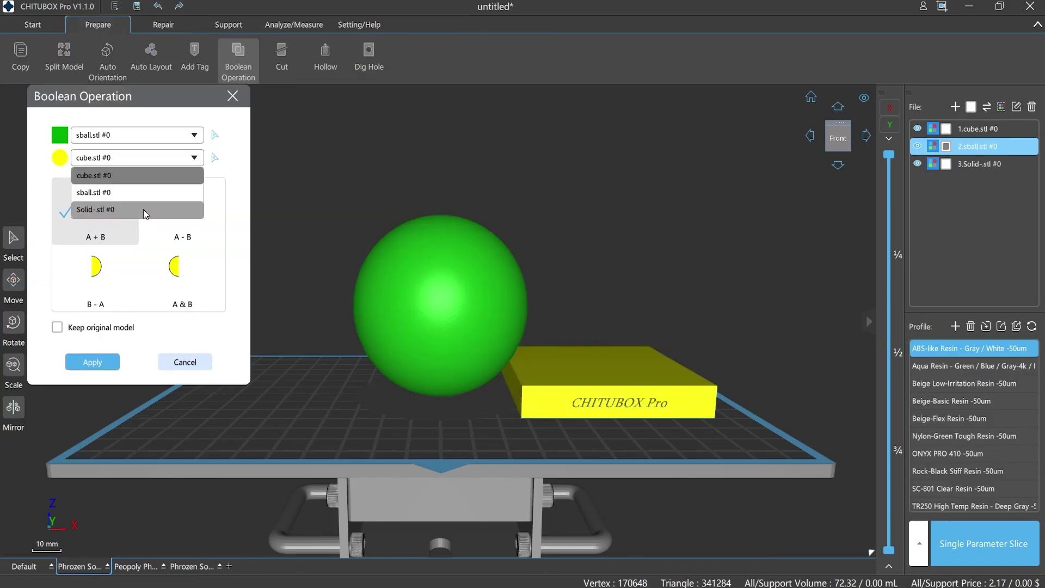
click(143, 210)
click(181, 217)
click(93, 362)
click(282, 58)
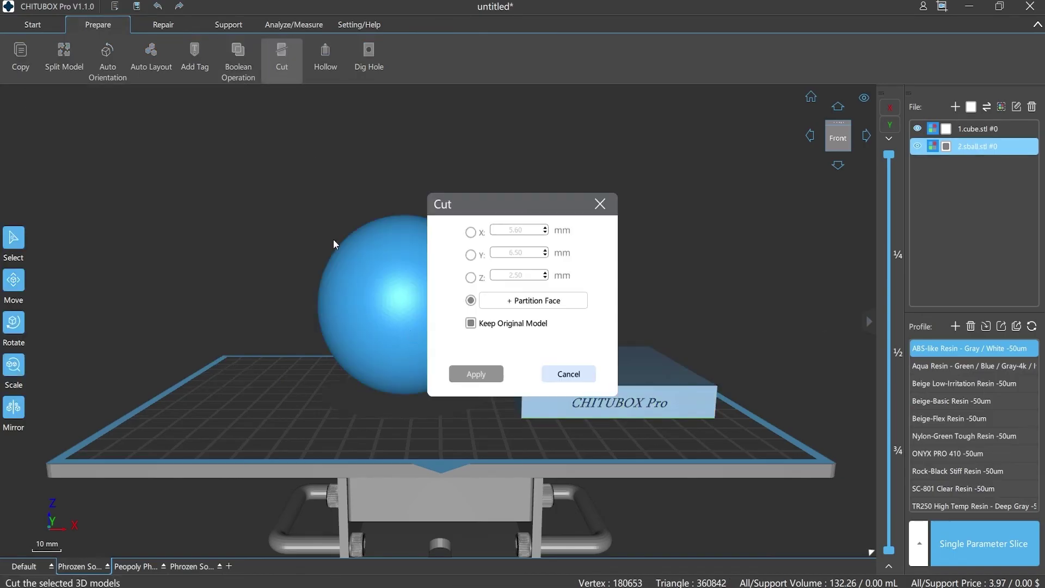
click(470, 277)
text(6.5)
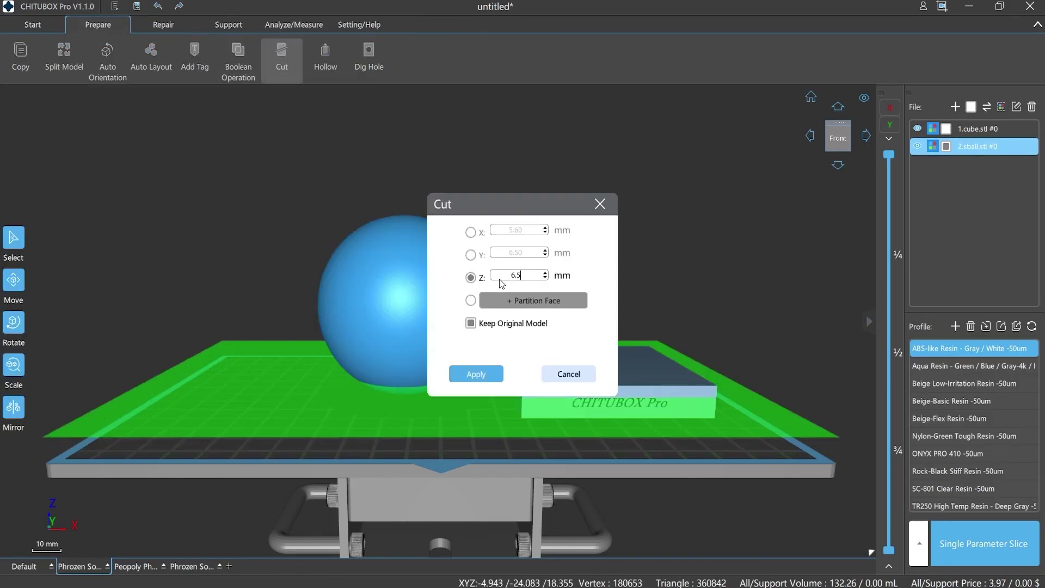
Apply the 6.5 mm Z cut, move the cap aside, and check the cavity in X-Ray view.
click(476, 374)
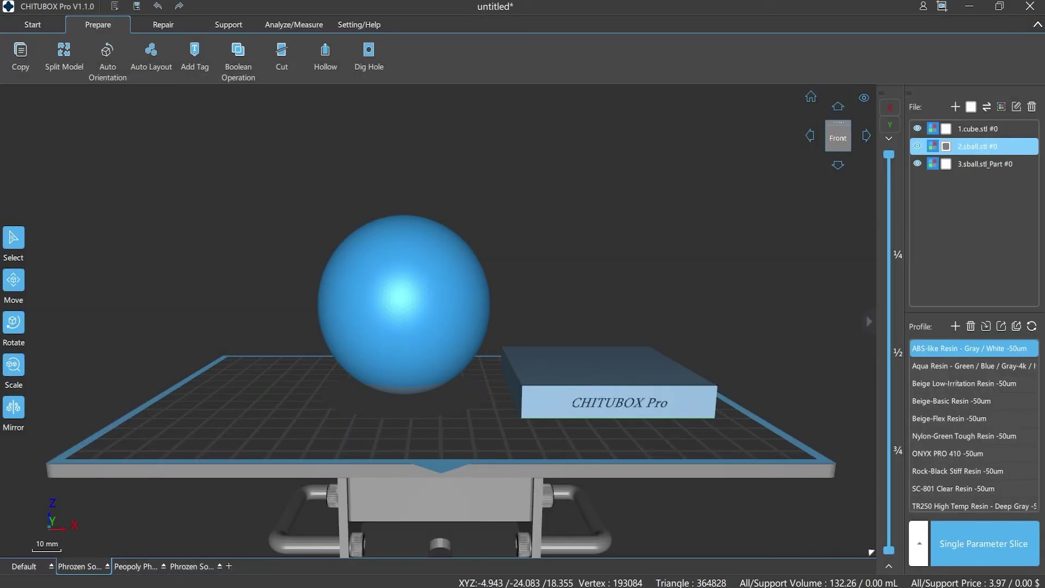
drag(409, 391, 240, 399)
click(397, 330)
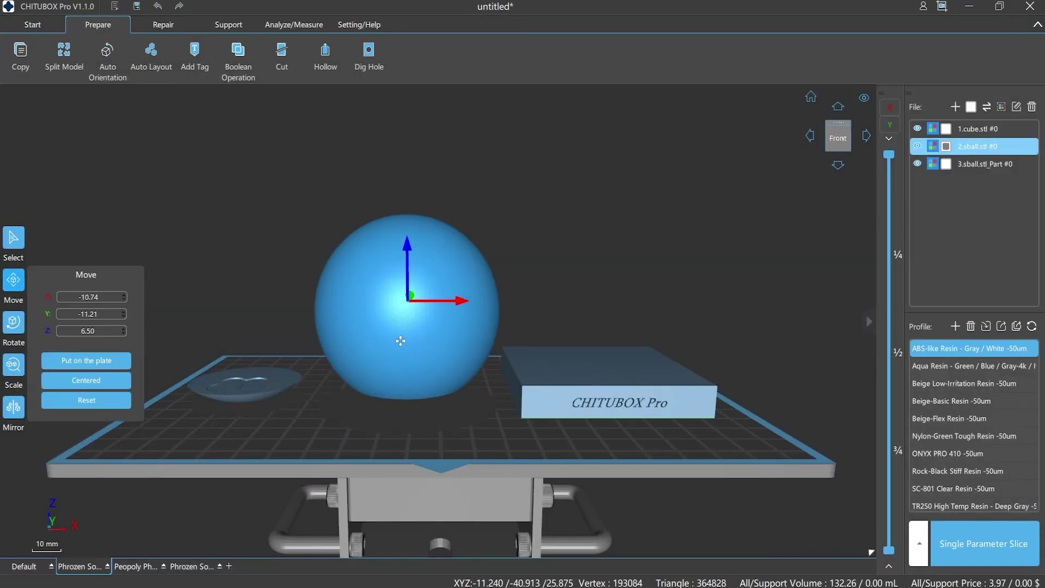
right_click(441, 427)
click(592, 500)
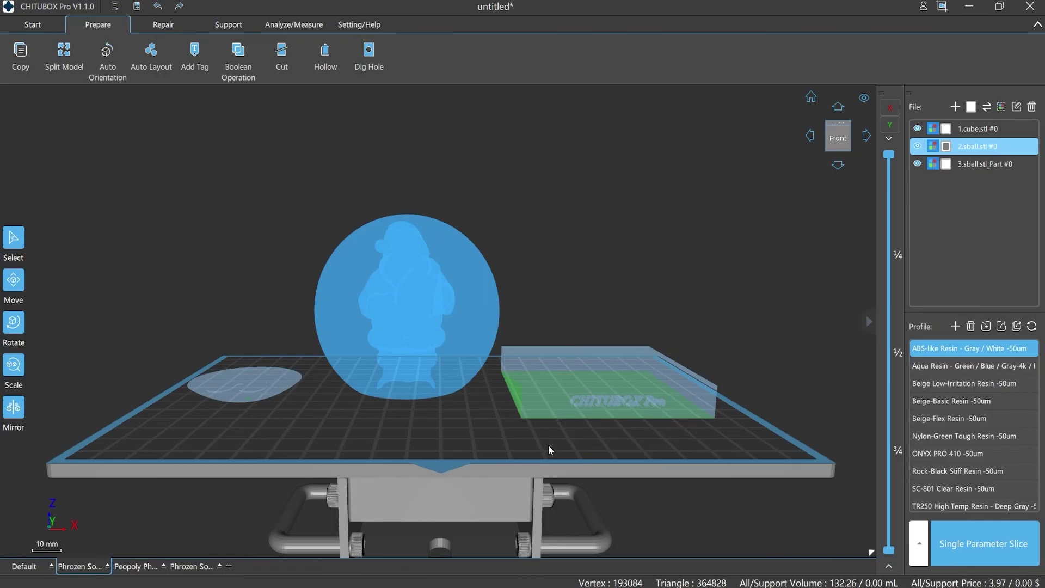
right_click(473, 428)
mouse_move(509, 489)
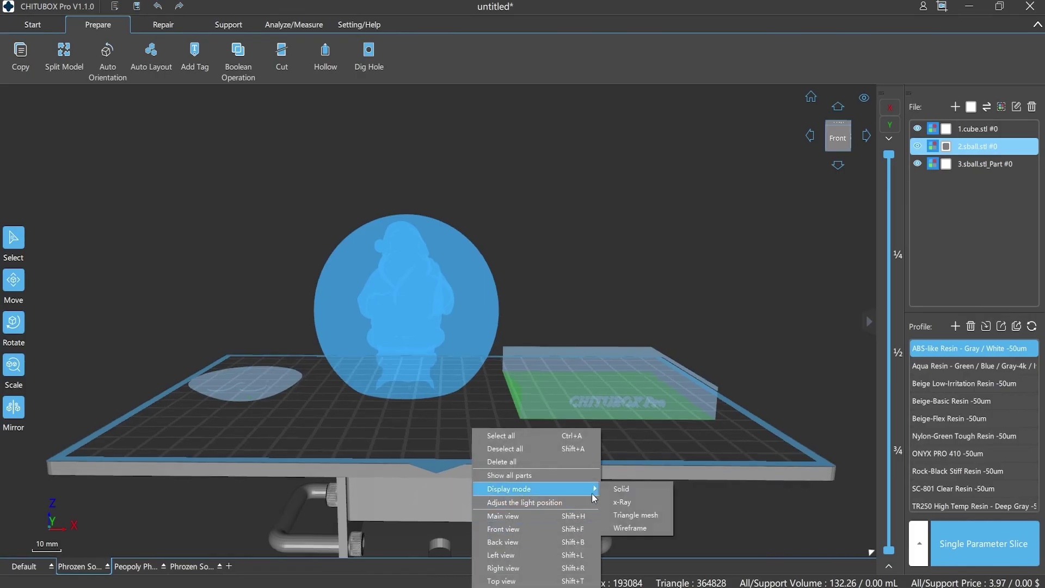
click(609, 487)
Delete the cut-off cap and centre both the sphere and the CHITUBOX Pro block.
click(264, 383)
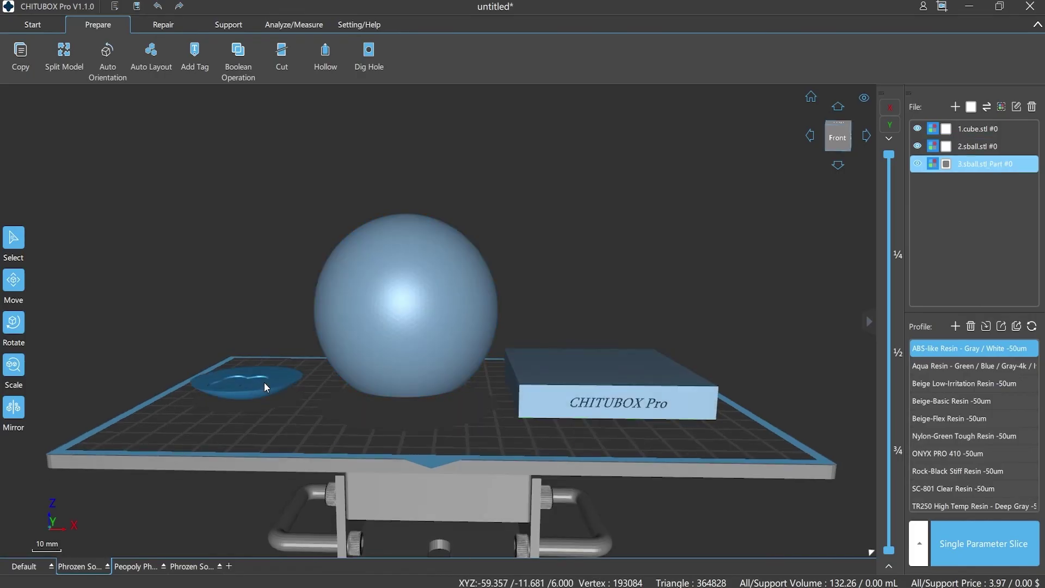
key(Delete)
click(393, 331)
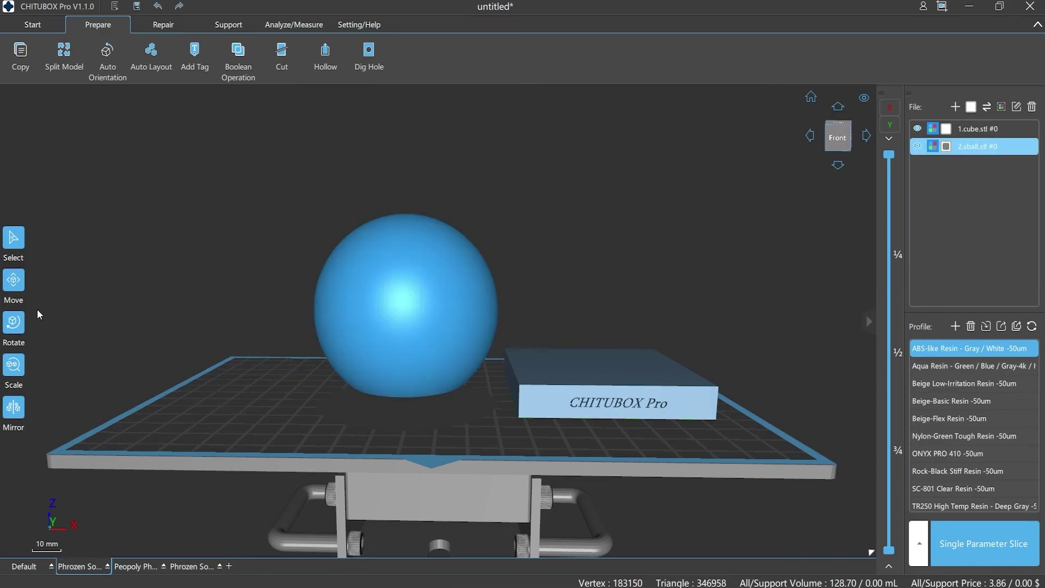
click(13, 279)
click(86, 380)
click(588, 400)
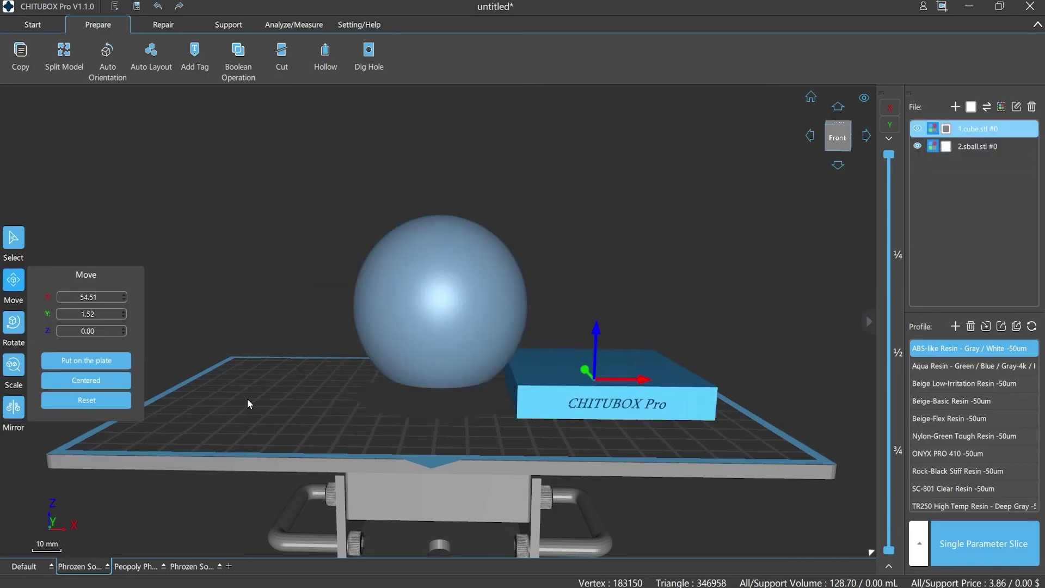
click(93, 383)
click(372, 347)
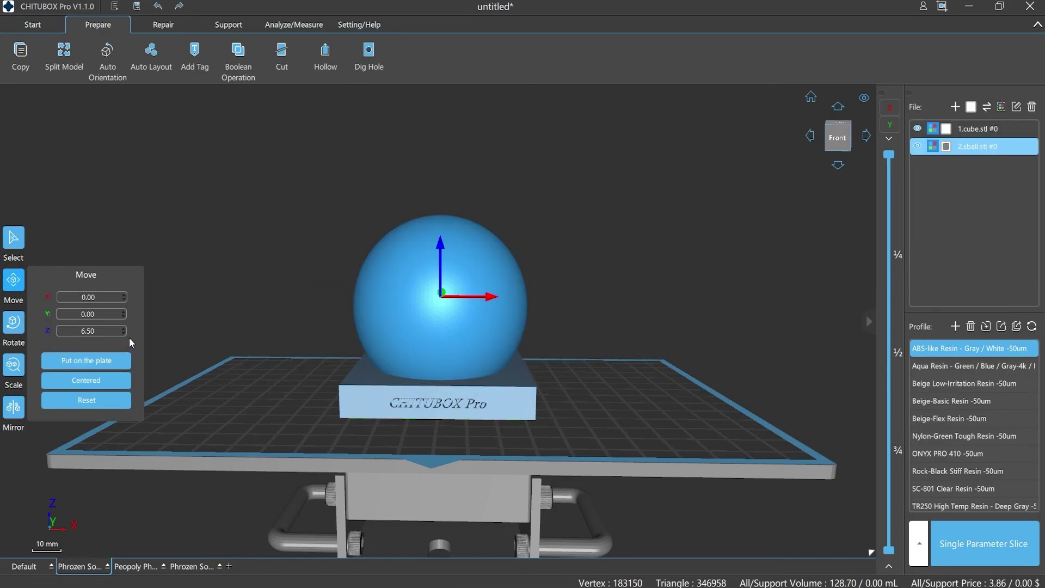